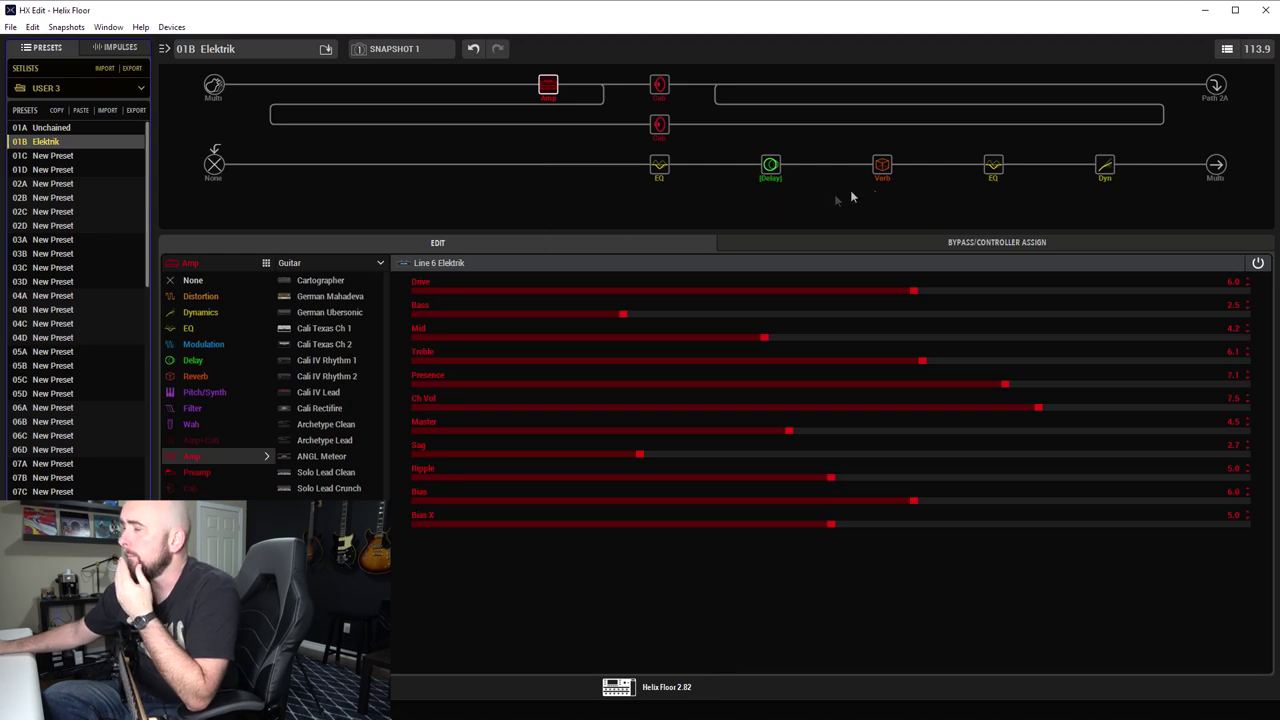
# Show the LA Studio Comp block: Peak Reduction 5.5, Gain 5.0, Mix 100%
pyautogui.click(1096, 176)
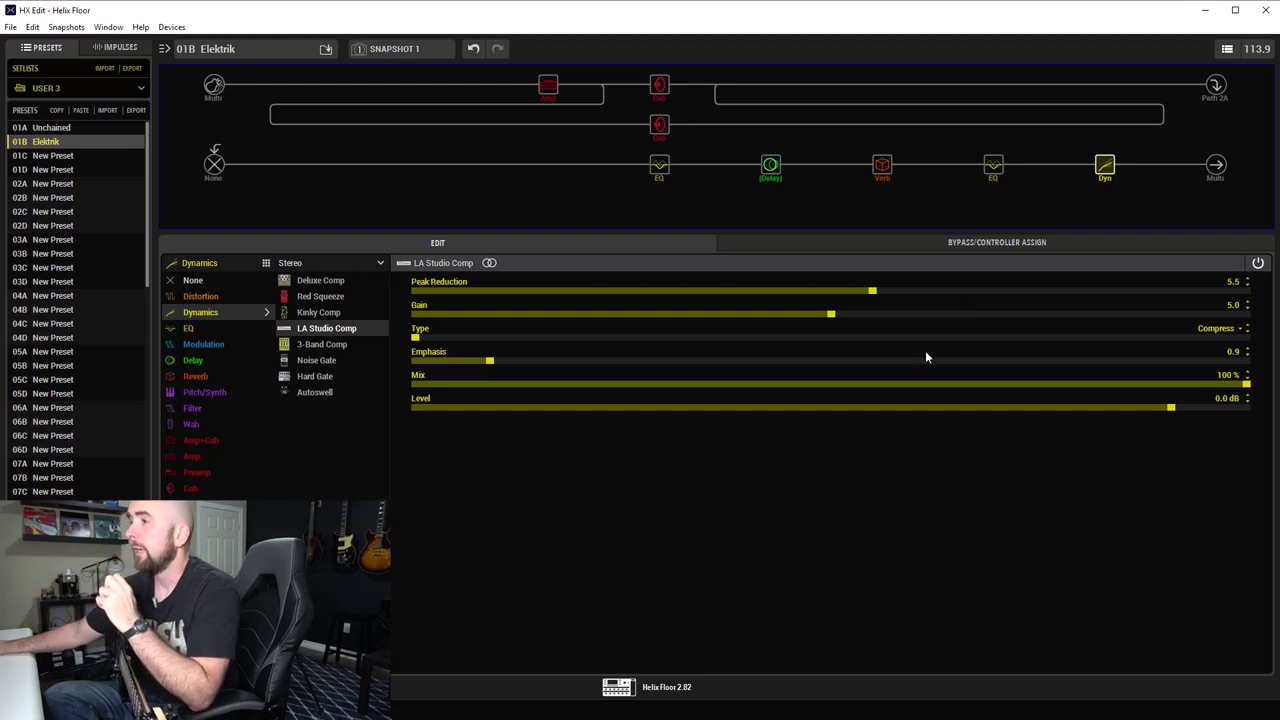
# Review the Parametric EQ and Room reverb, then bring up the Transistor Tape delay's parameters
pyautogui.click(992, 166)
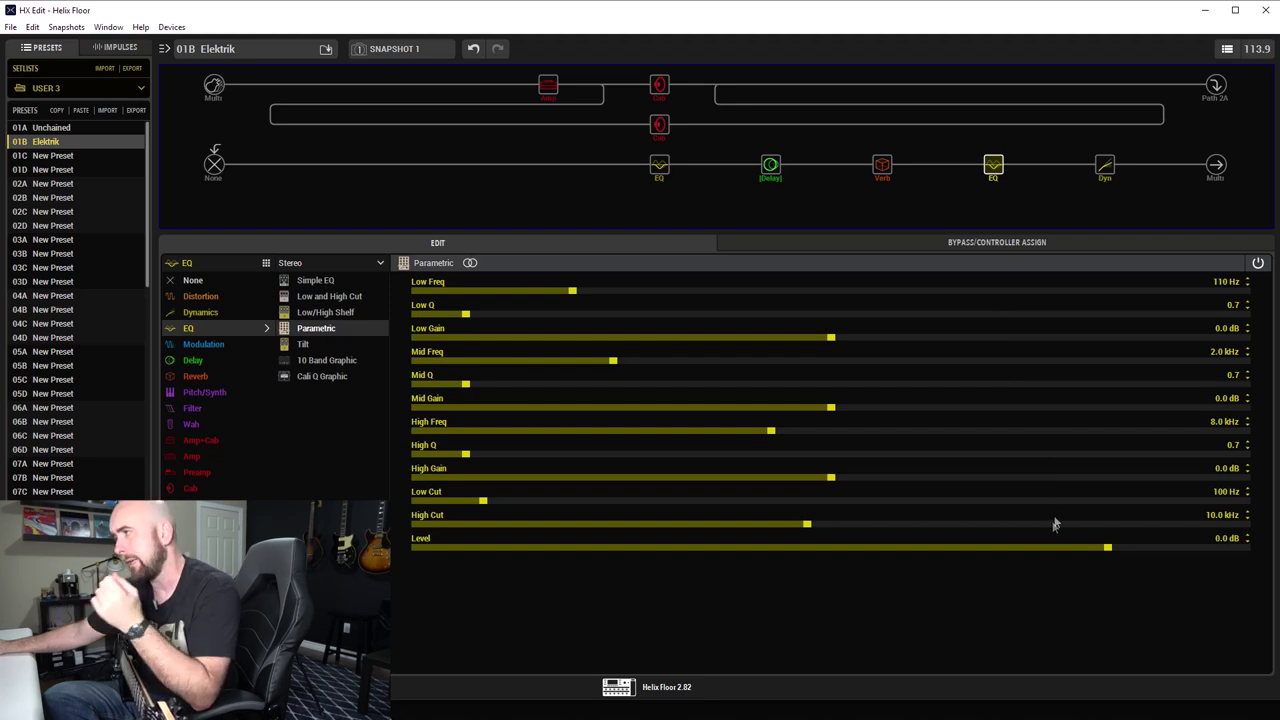
pyautogui.click(881, 166)
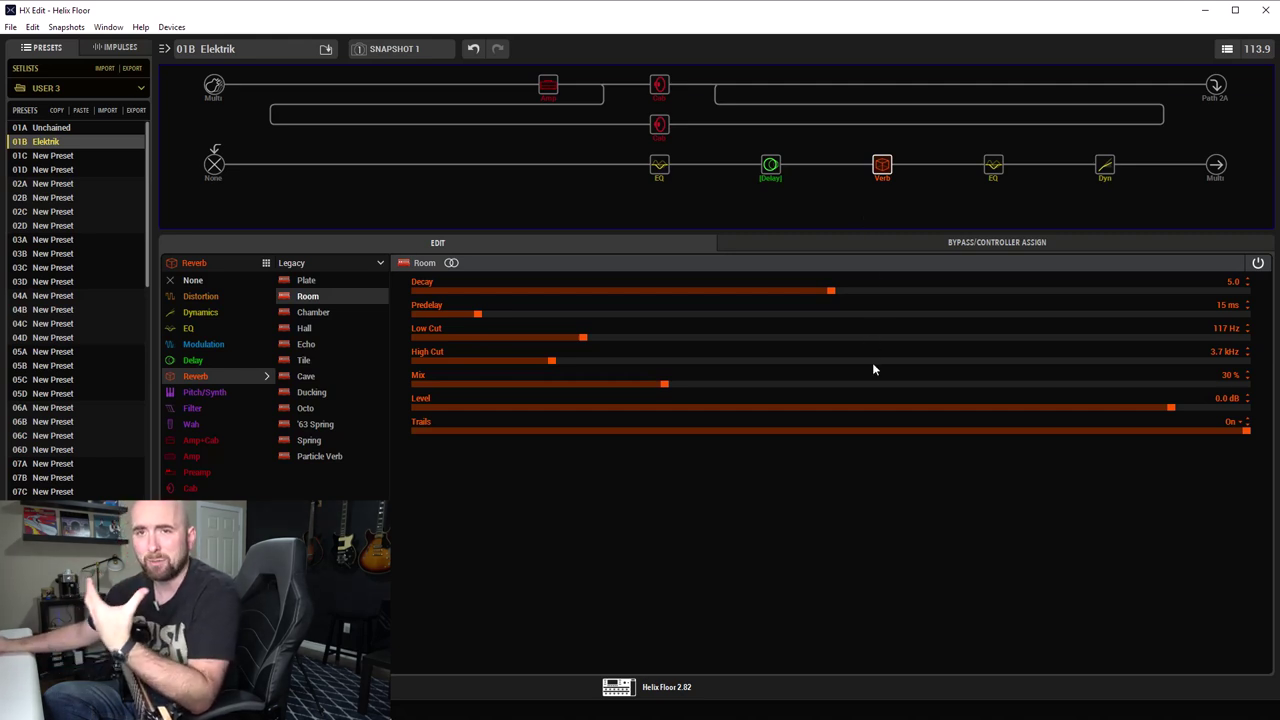
pyautogui.click(774, 182)
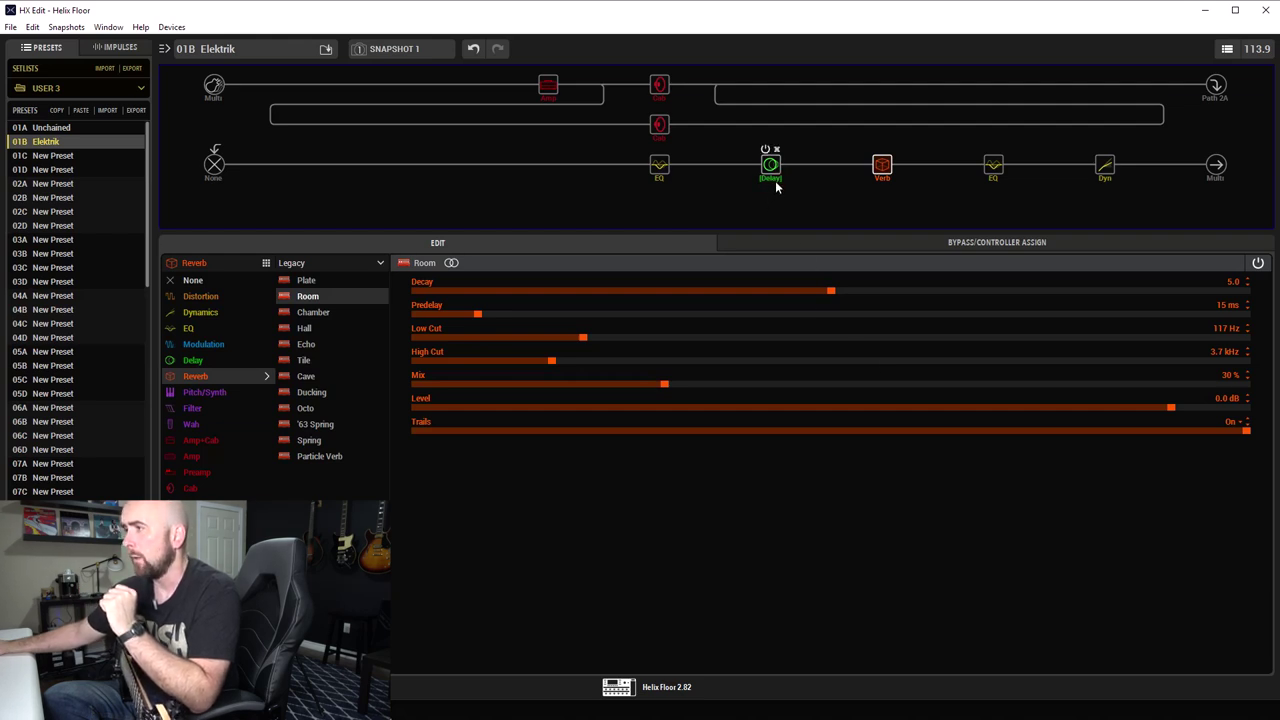
pyautogui.click(548, 246)
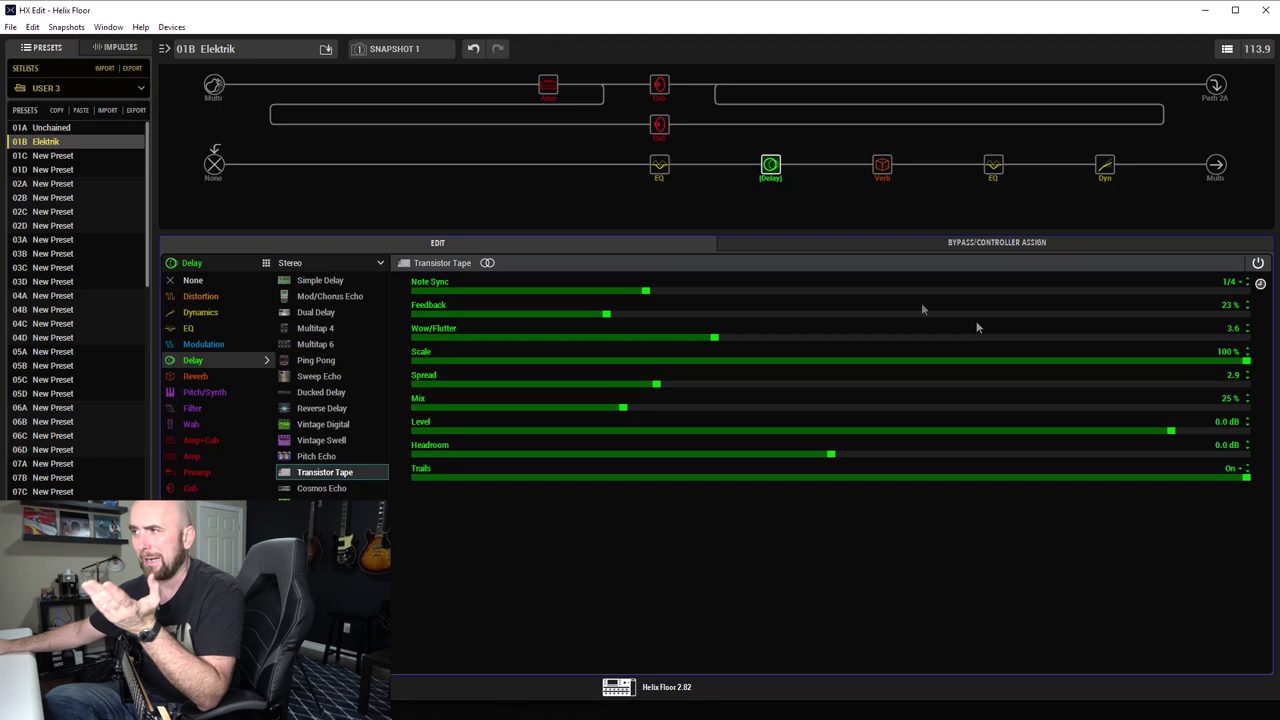
# Show the first Low/High Shelf EQ: Low Gain -1.0 dB, High Gain +5.0 dB at 2.0 kHz
pyautogui.click(661, 168)
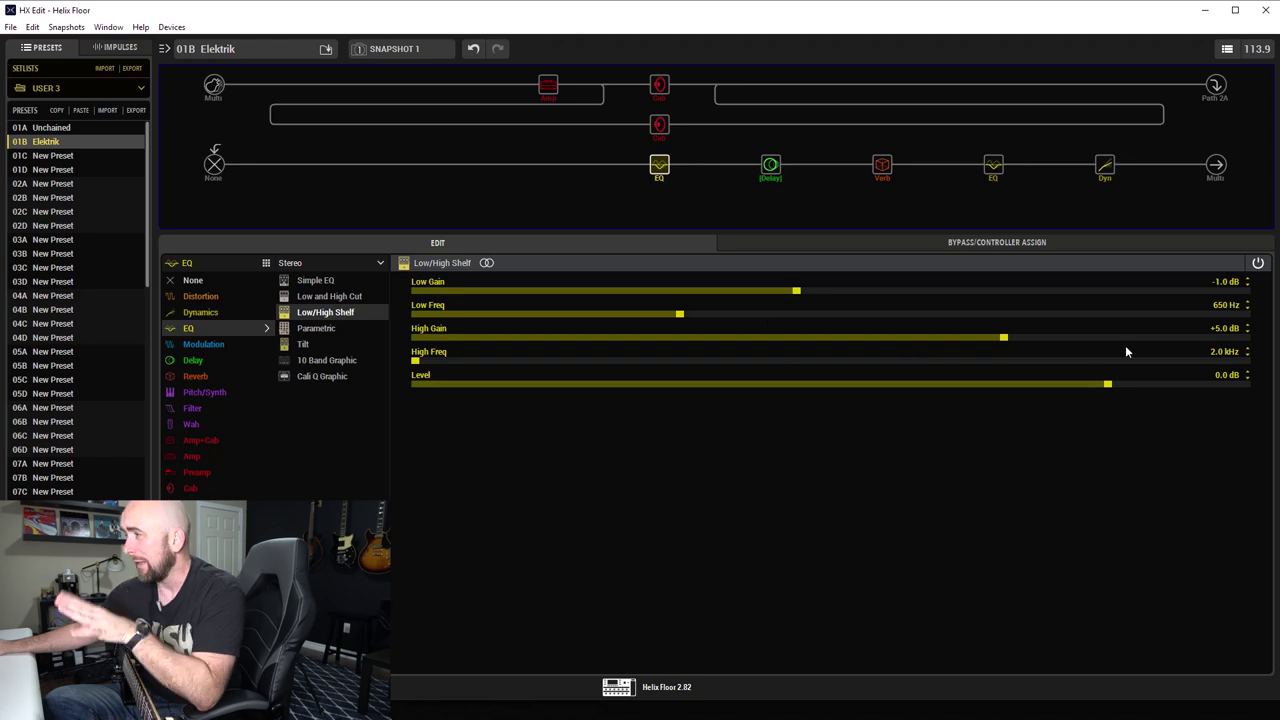
pyautogui.moveTo(574, 103)
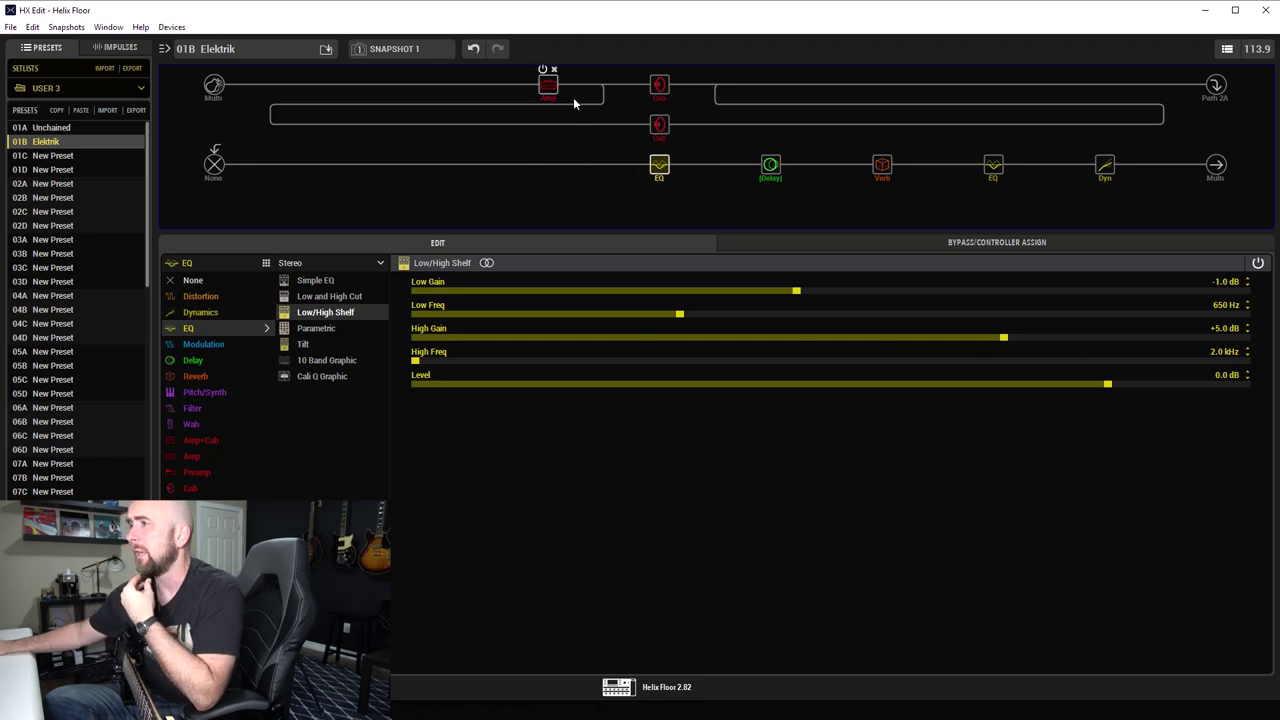
# Compare the upper 421 Dynamic and lower 121 Ribbon Greenback 25 cabs, ending on Split A/B at A 60
pyautogui.click(659, 85)
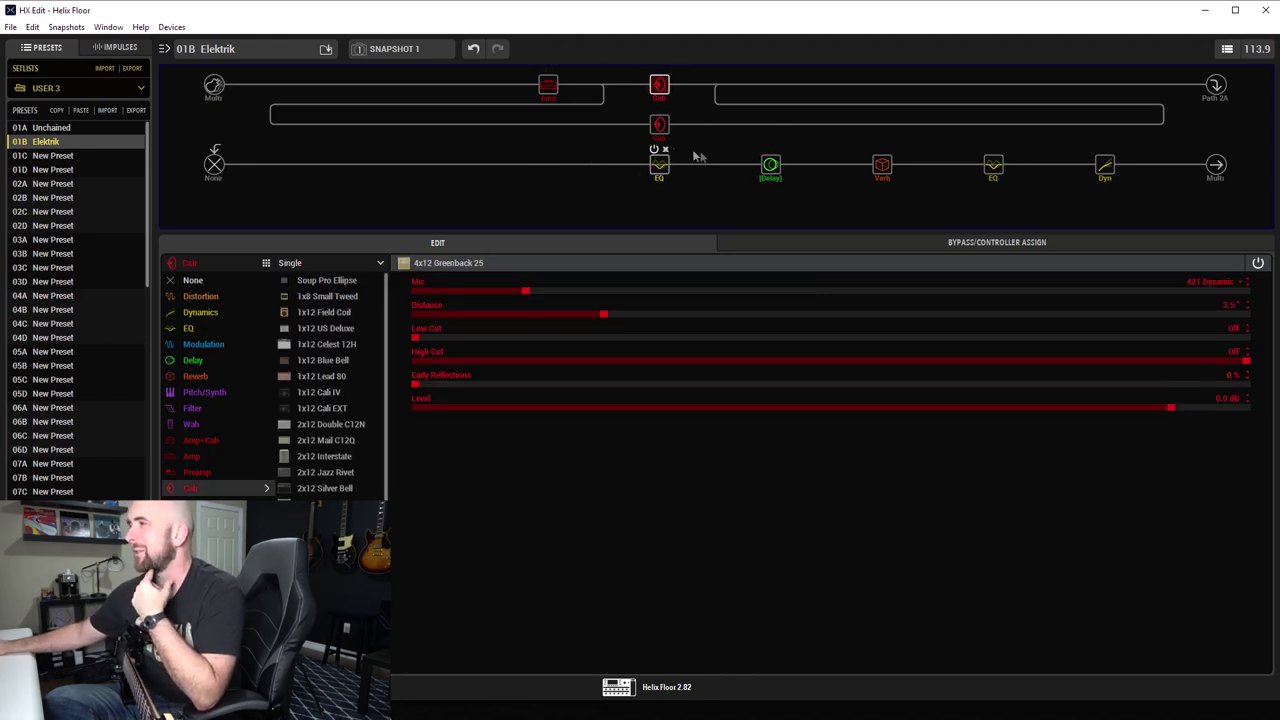
pyautogui.click(668, 130)
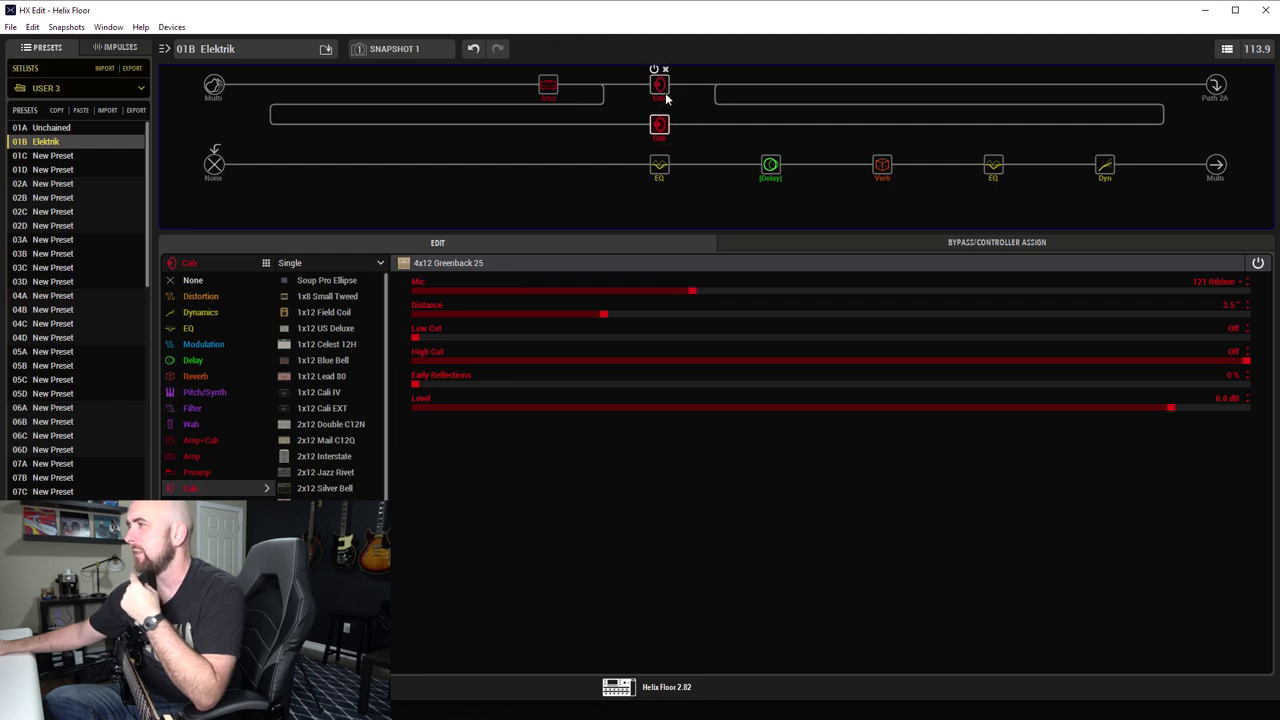
pyautogui.click(604, 86)
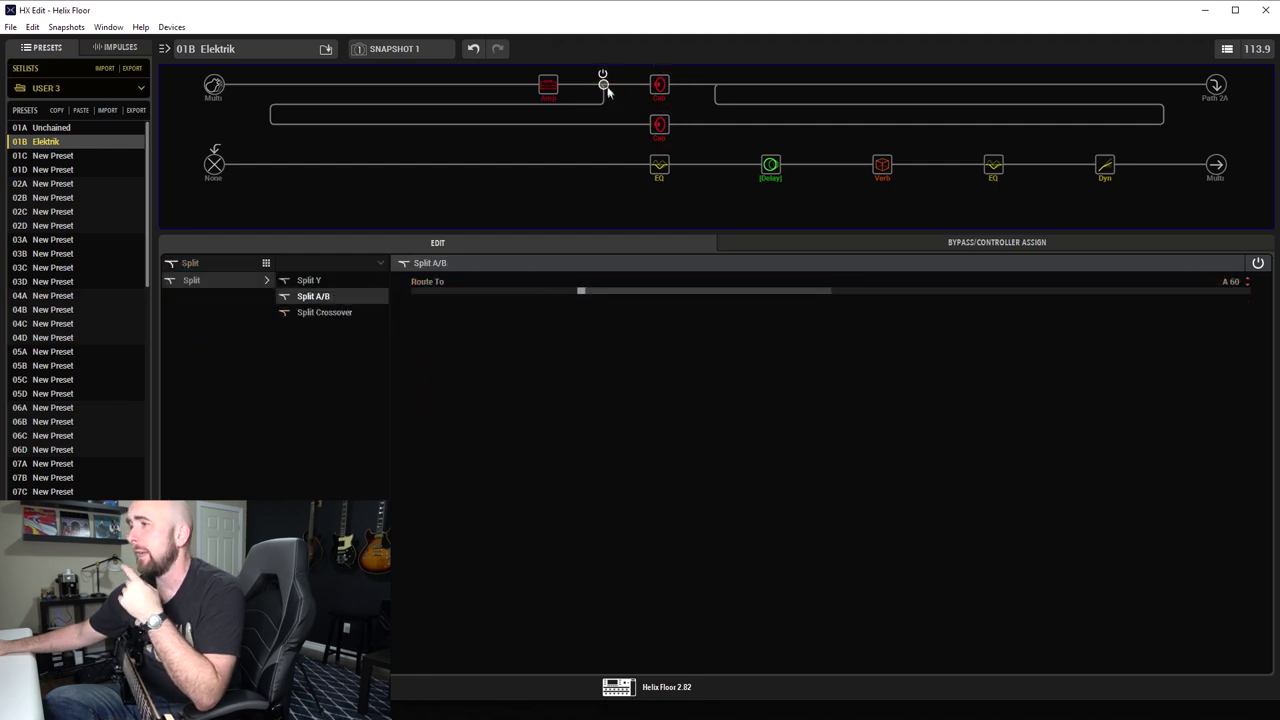
pyautogui.click(659, 85)
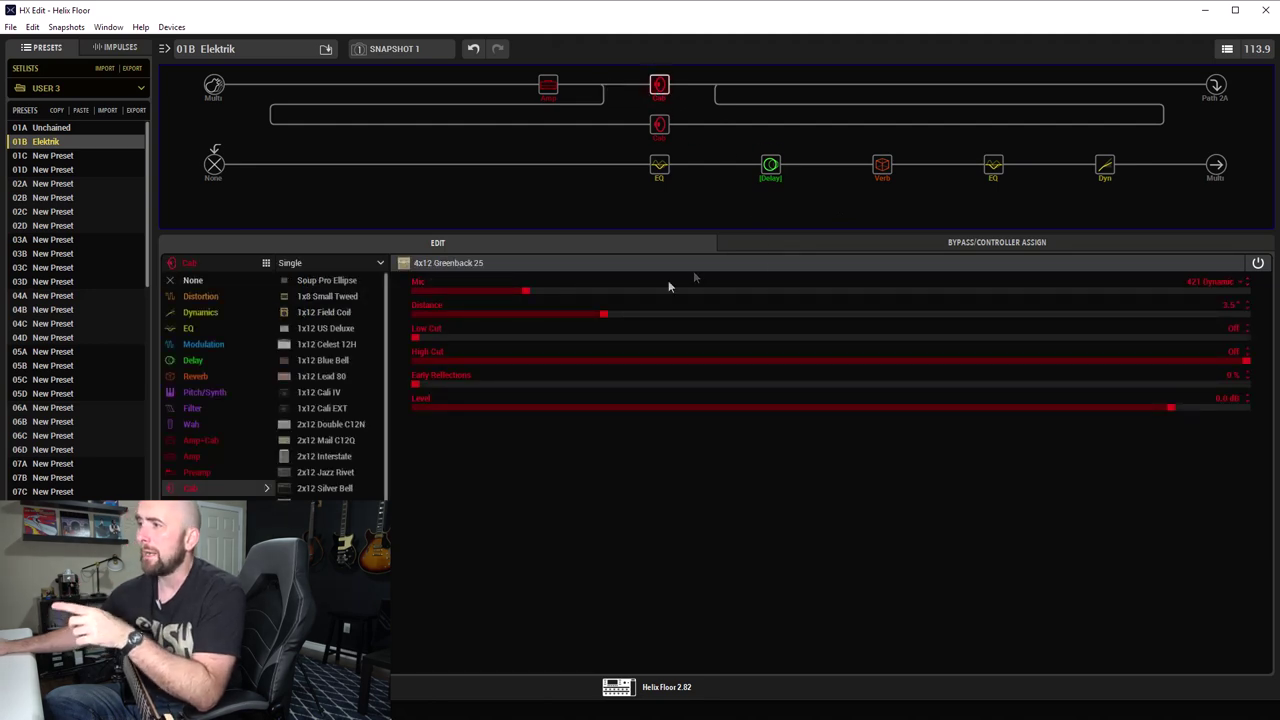
pyautogui.click(659, 124)
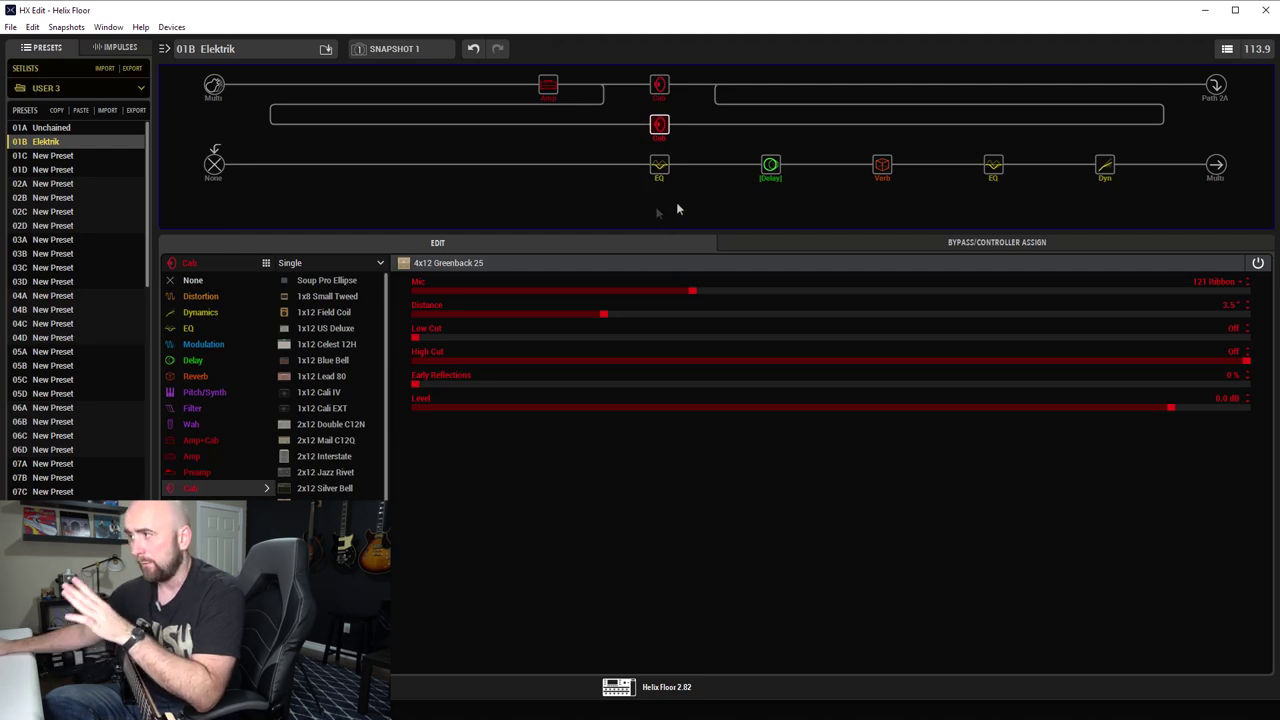
pyautogui.click(659, 87)
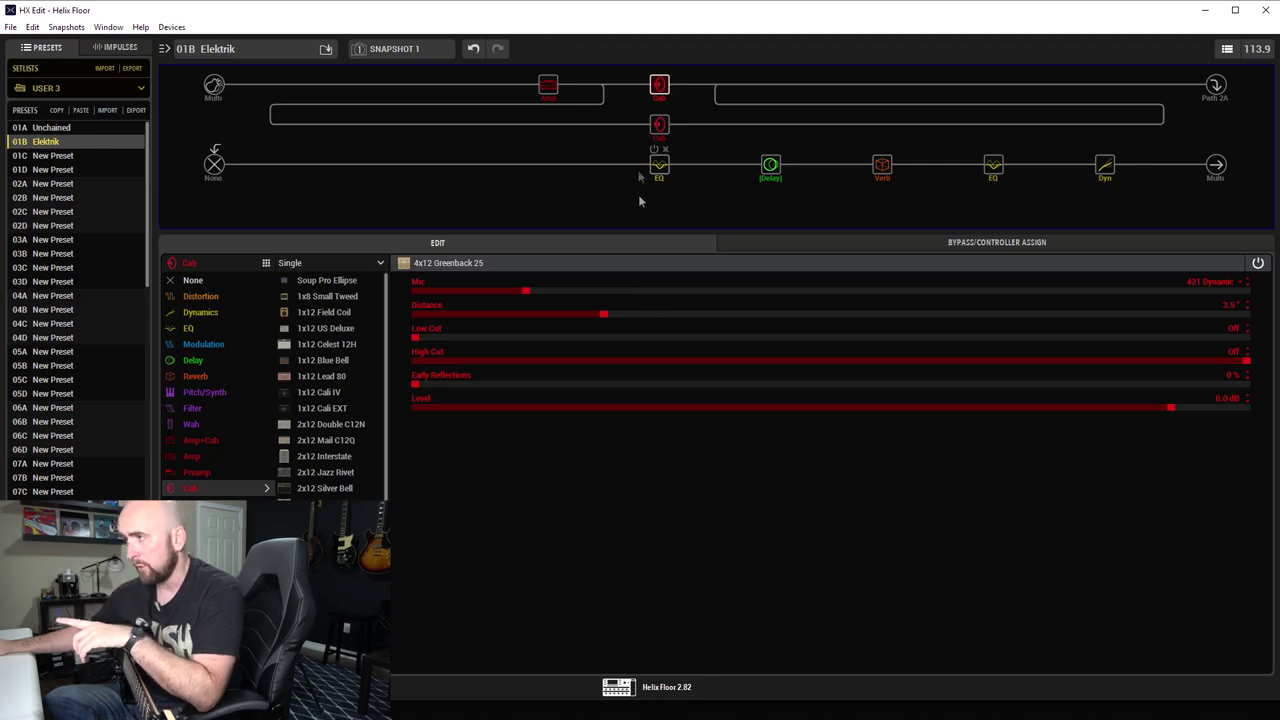
pyautogui.click(655, 135)
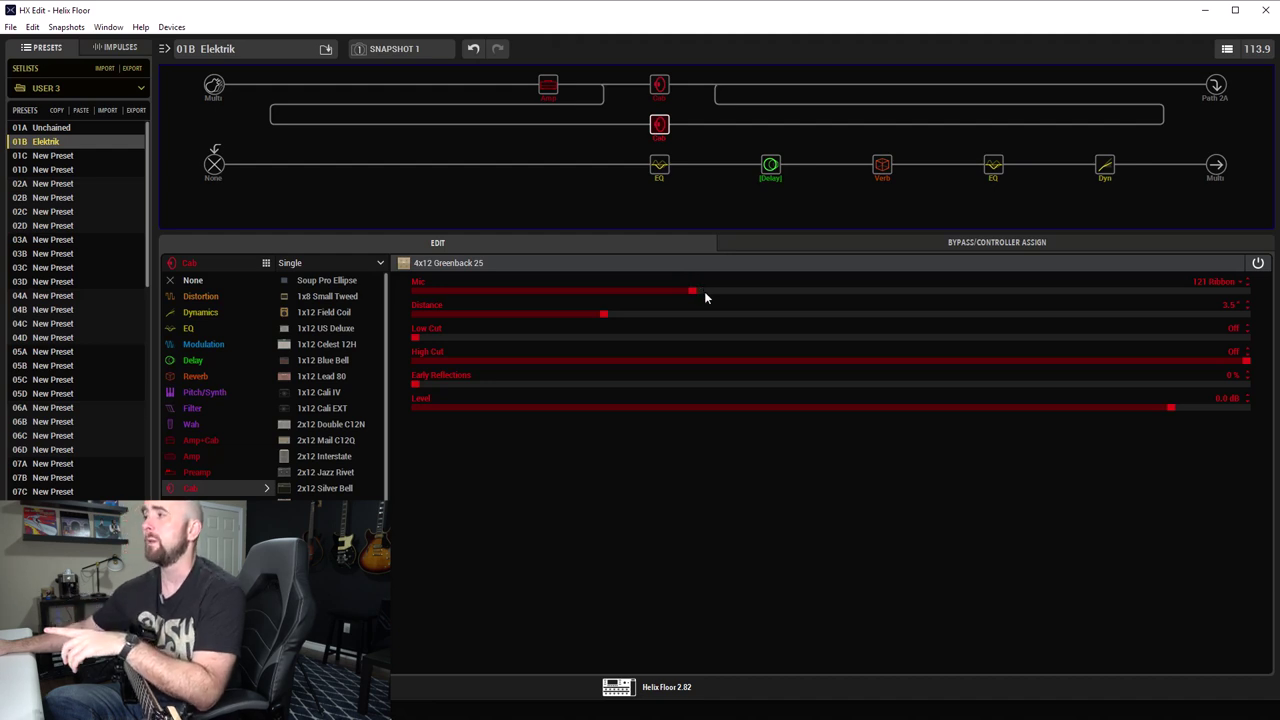
pyautogui.click(603, 86)
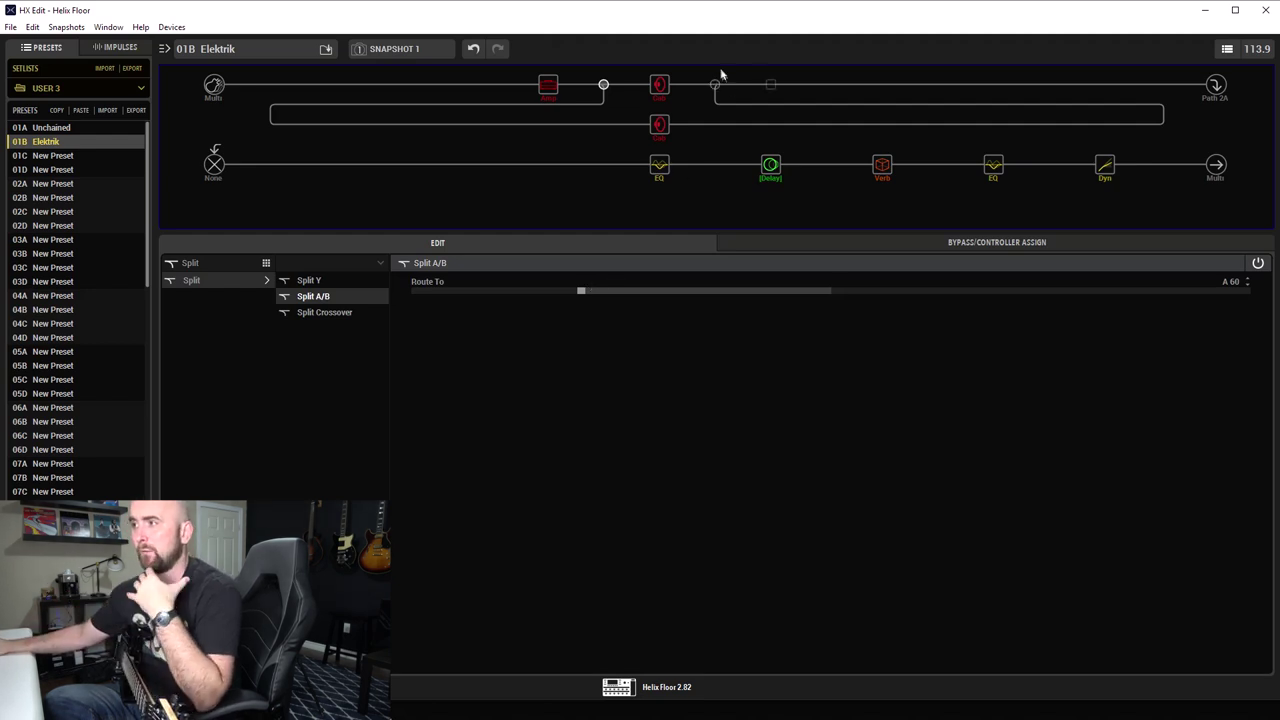
# Recheck both cabs and the split, then show the Elektrik amp: Drive 6.0, Bass 2.5, Master 4.5
pyautogui.click(665, 88)
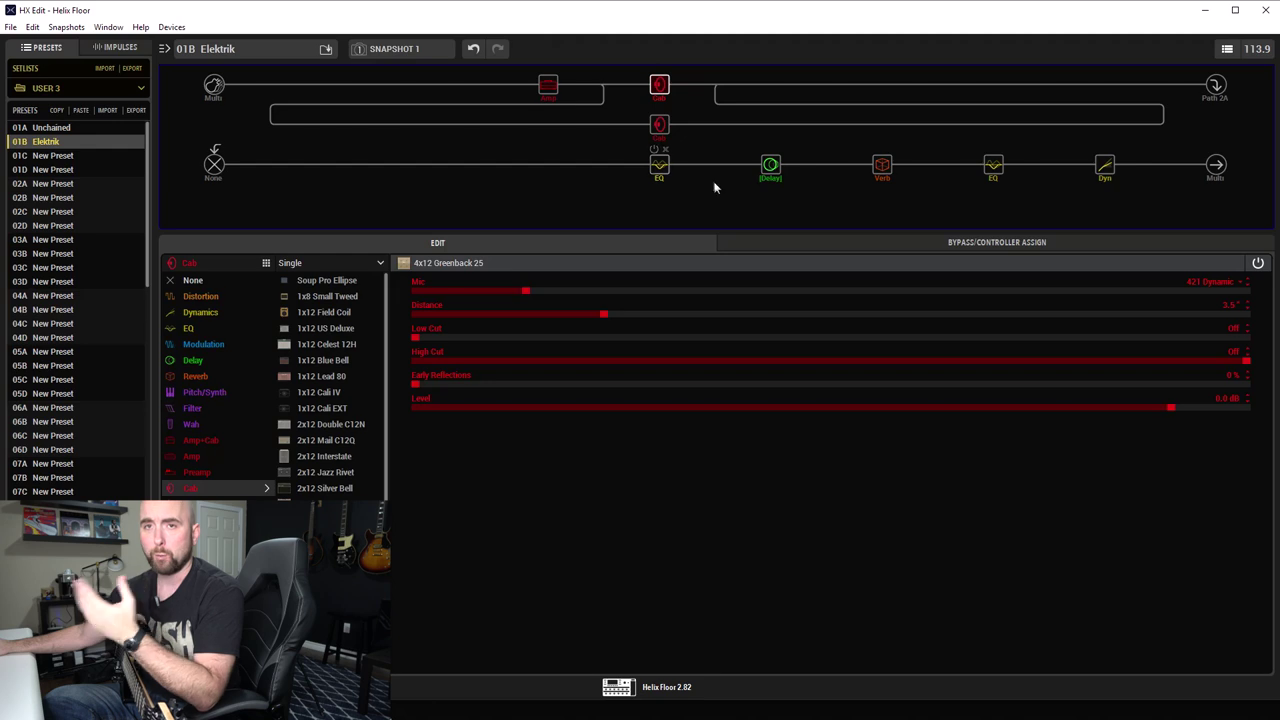
pyautogui.click(659, 124)
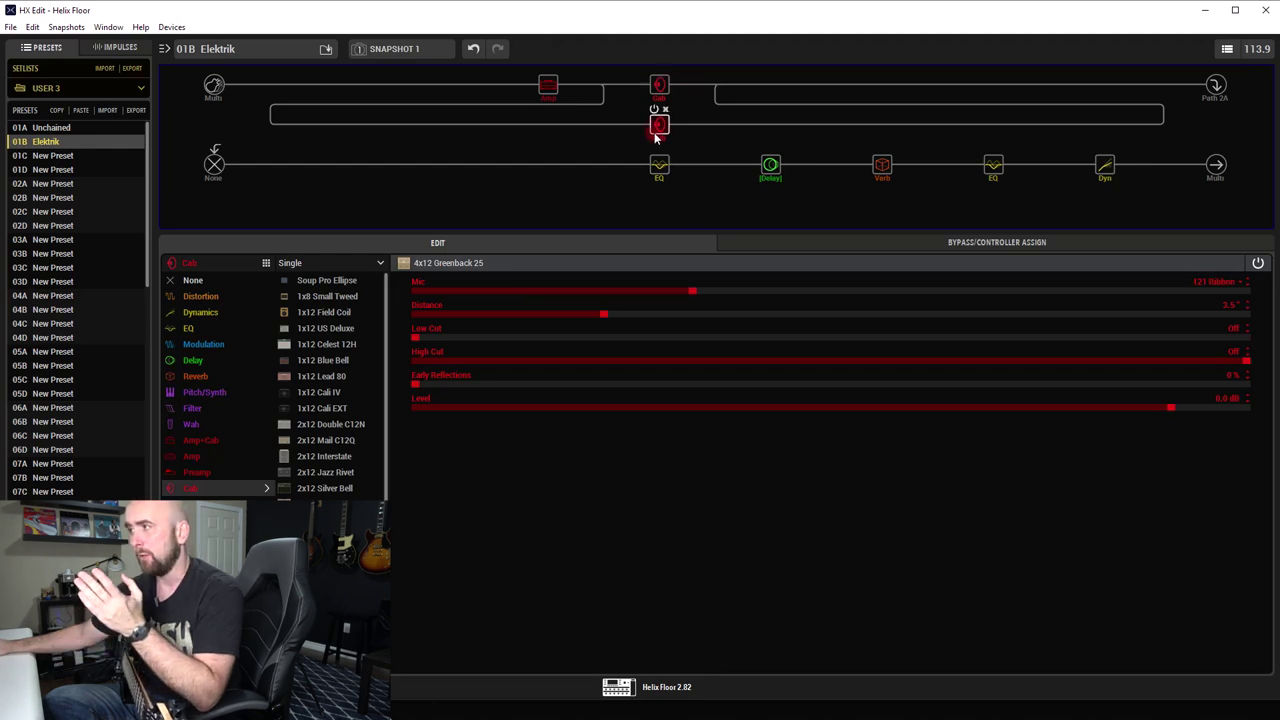
pyautogui.click(603, 85)
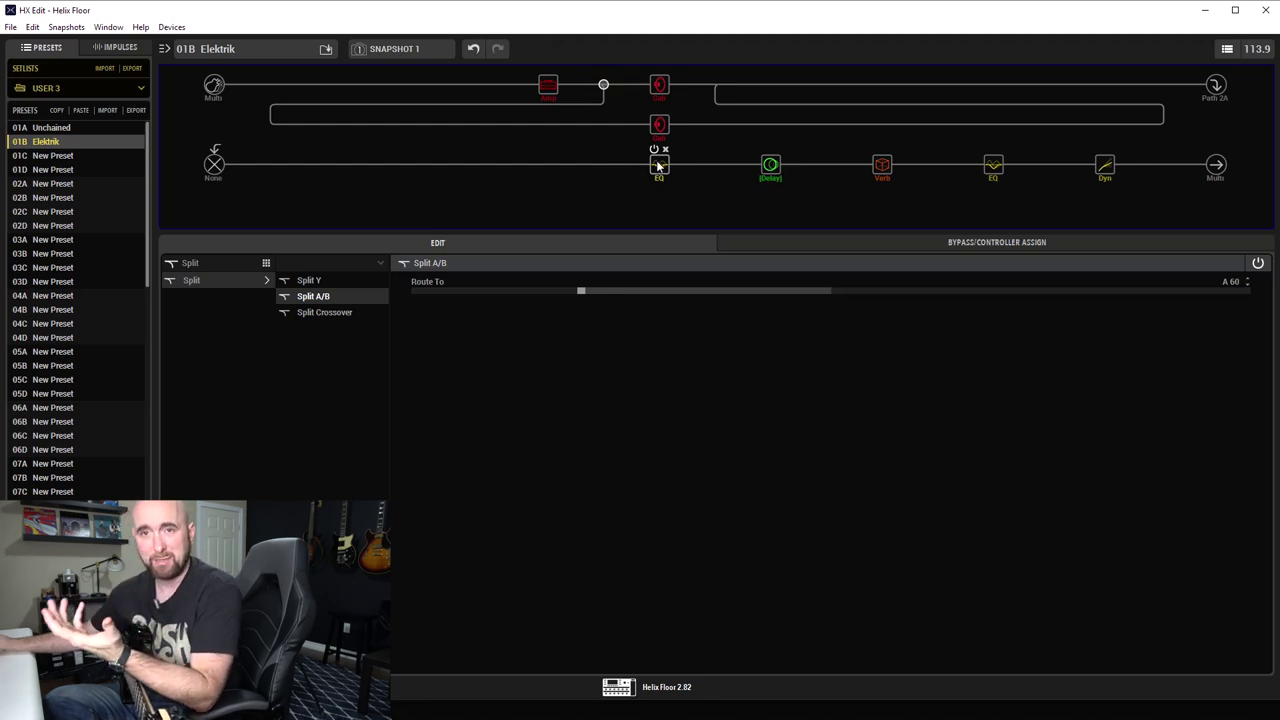
pyautogui.click(549, 87)
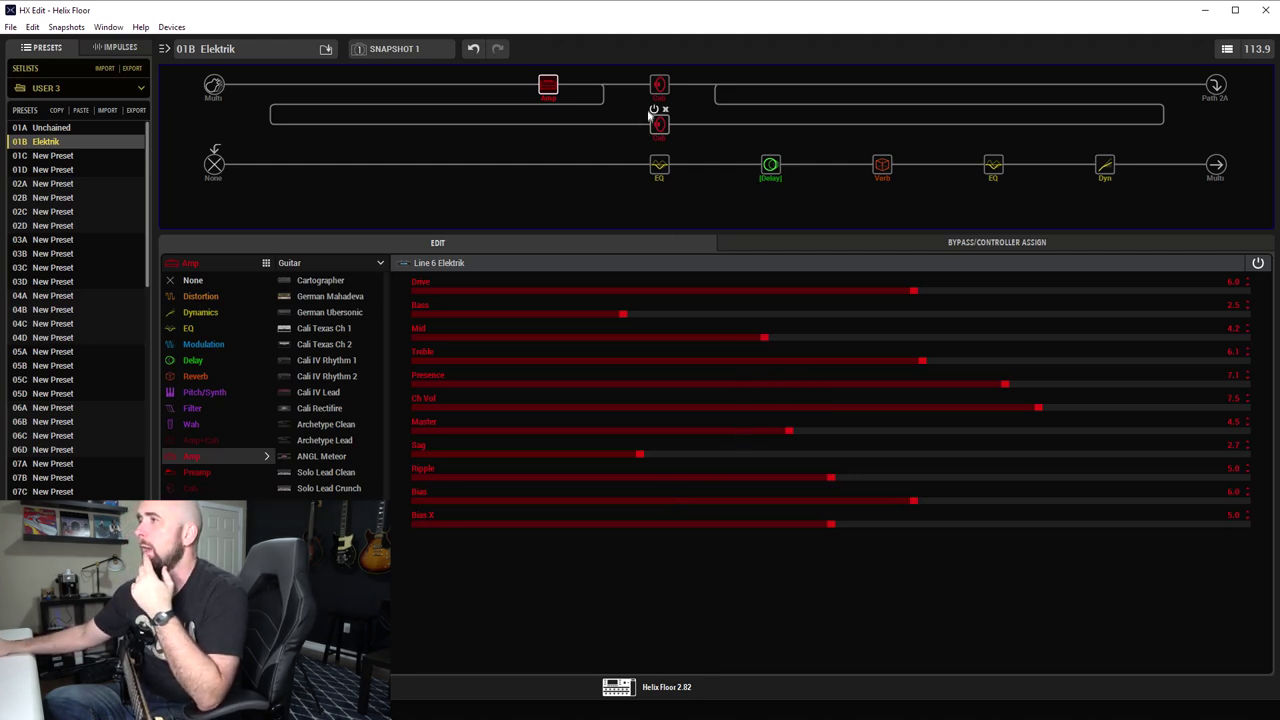
pyautogui.moveTo(777, 157)
pyautogui.moveTo(1098, 151)
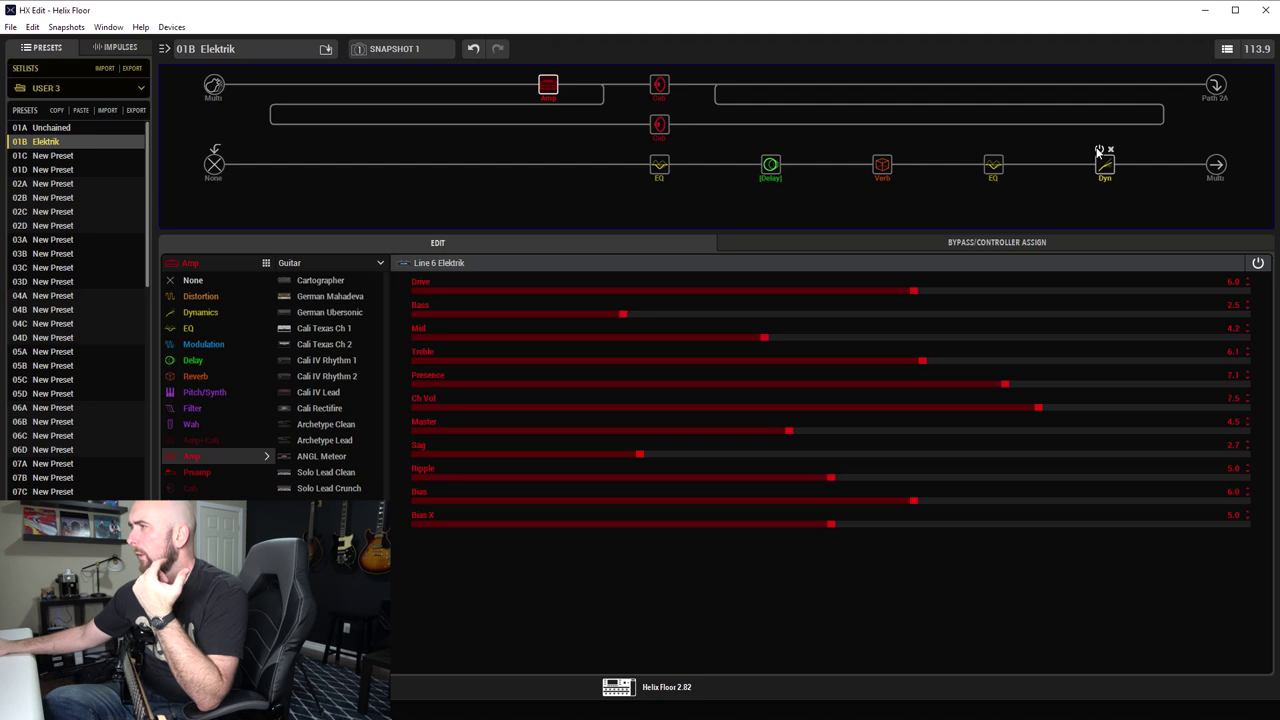
pyautogui.click(1099, 149)
# Bypass the second EQ, Verb, Delay and first EQ blocks on the lower path
pyautogui.click(988, 149)
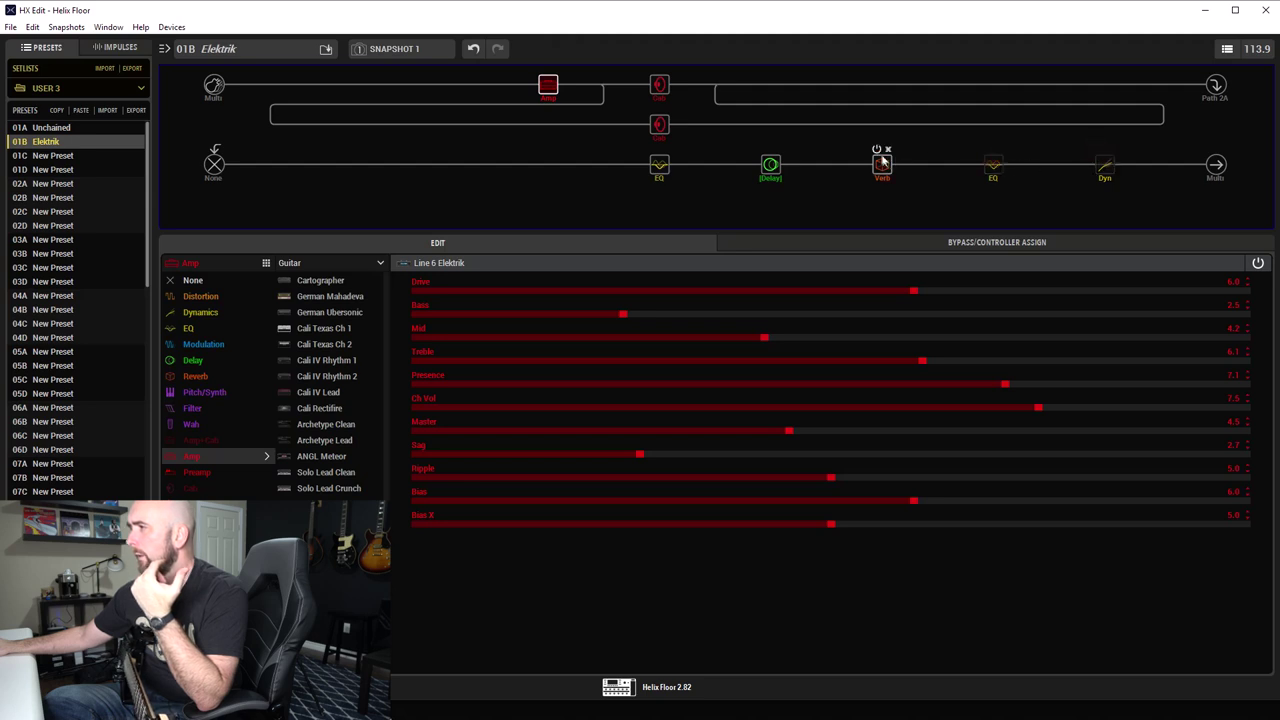
pyautogui.click(877, 149)
pyautogui.click(765, 149)
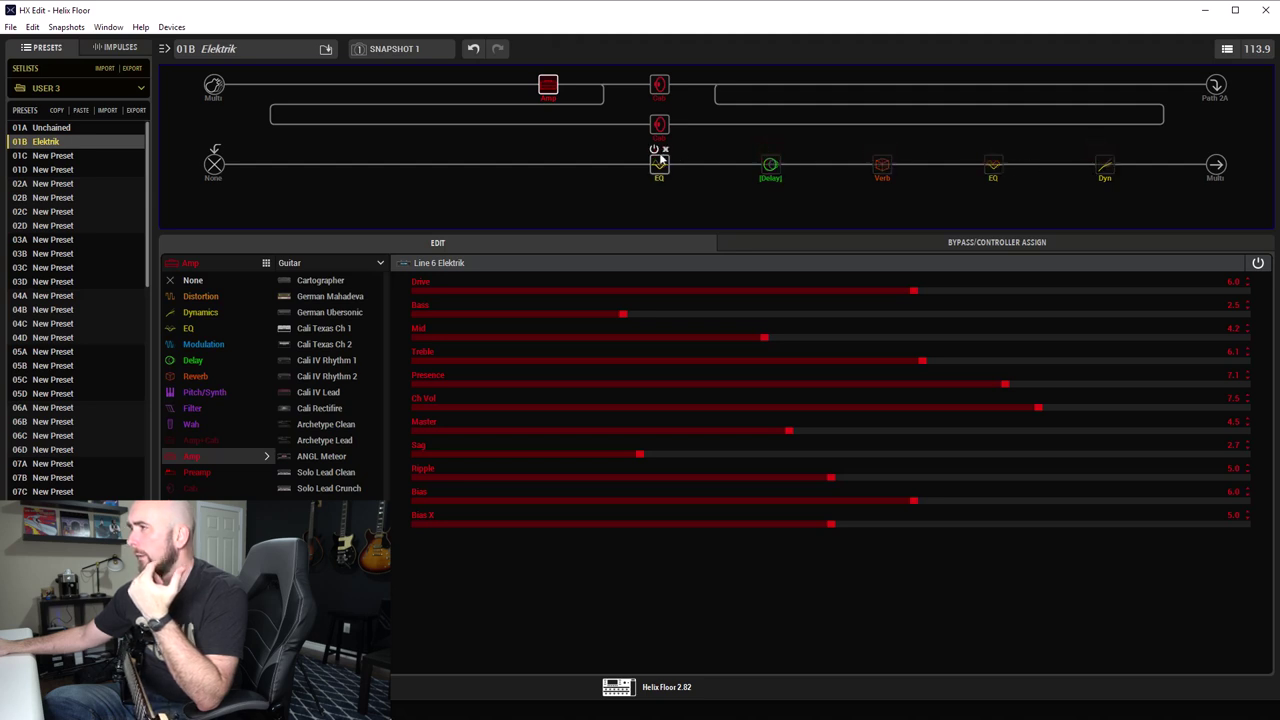
pyautogui.click(654, 149)
pyautogui.moveTo(671, 120)
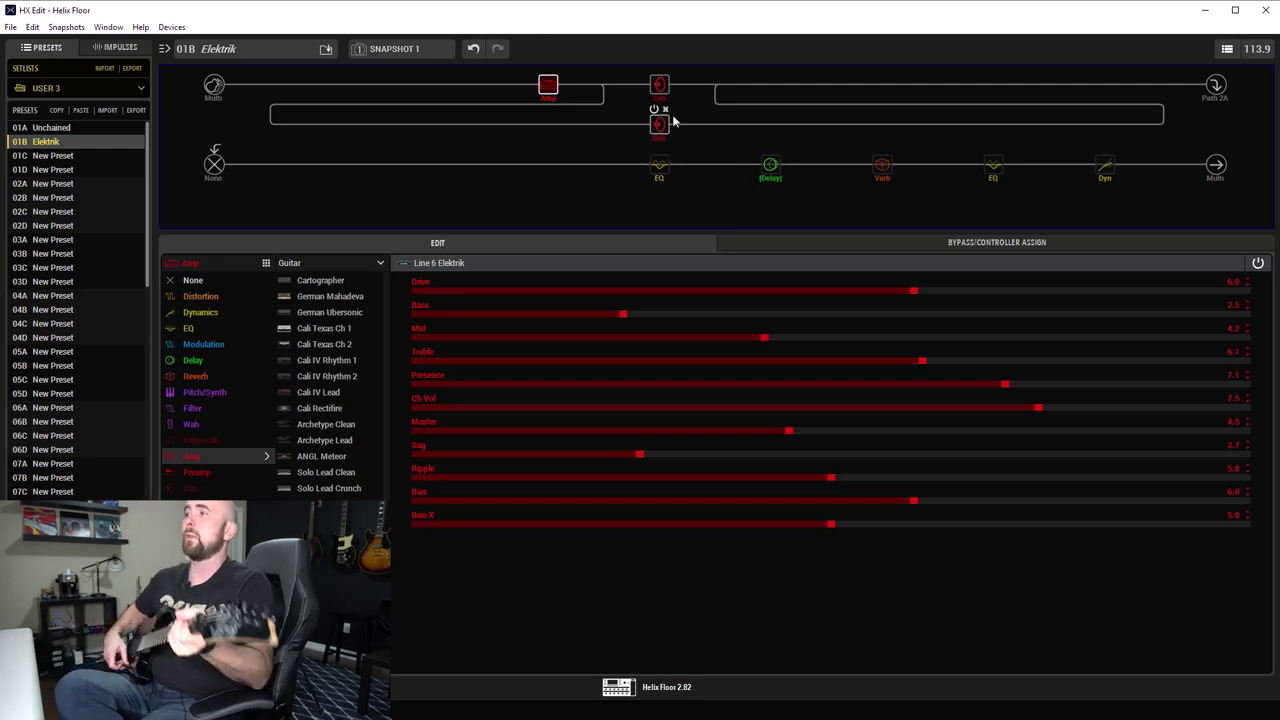
pyautogui.moveTo(570, 97)
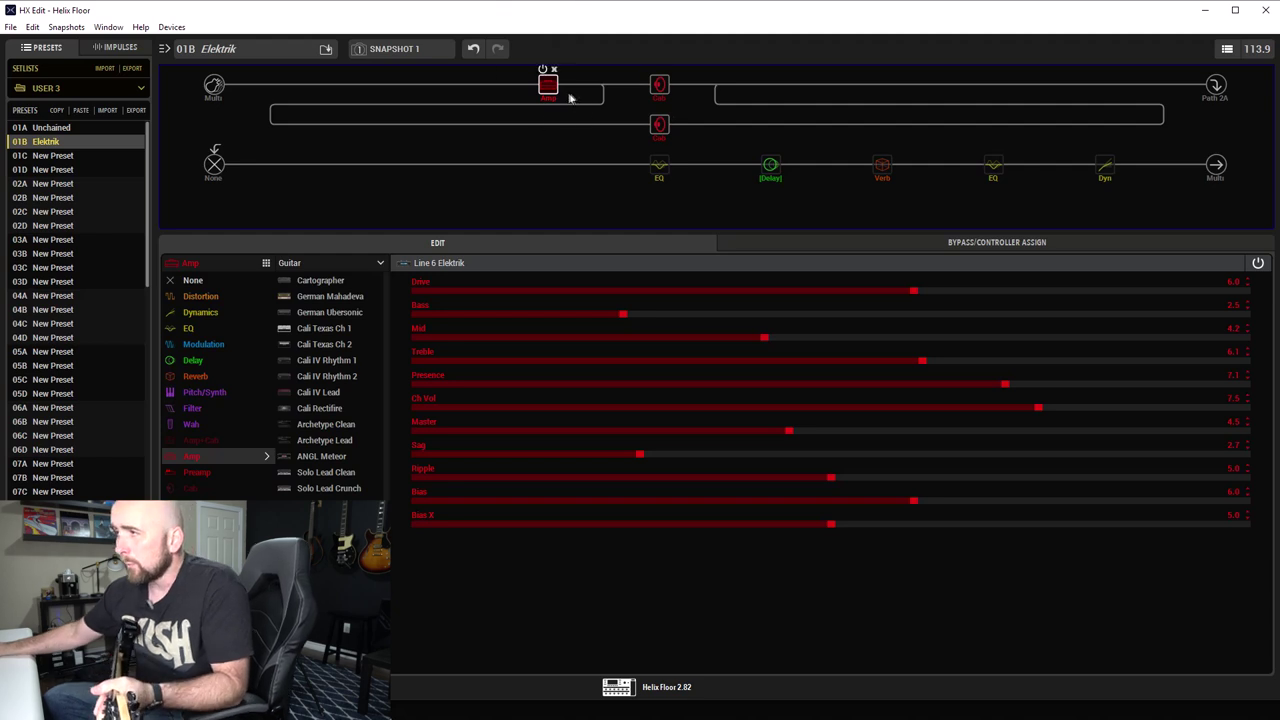
# Set the split's Route To fully to A and view the upper 421 Dynamic cab
pyautogui.click(659, 88)
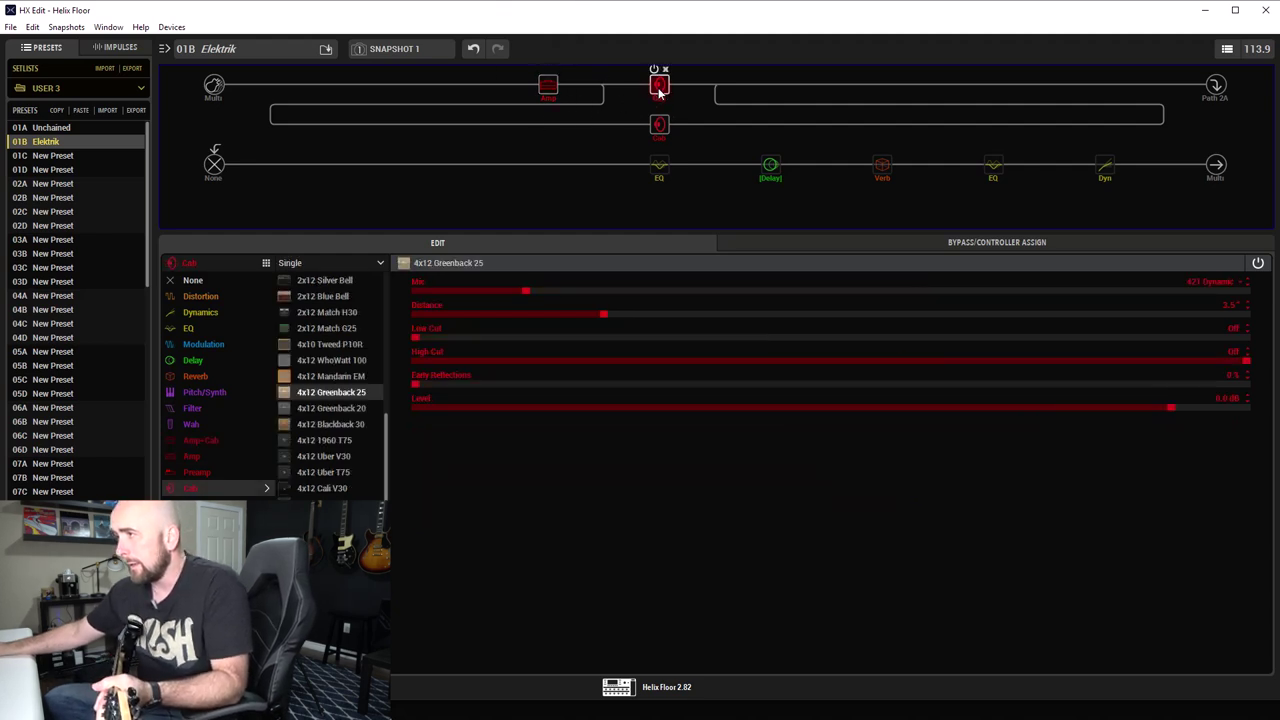
pyautogui.click(603, 84)
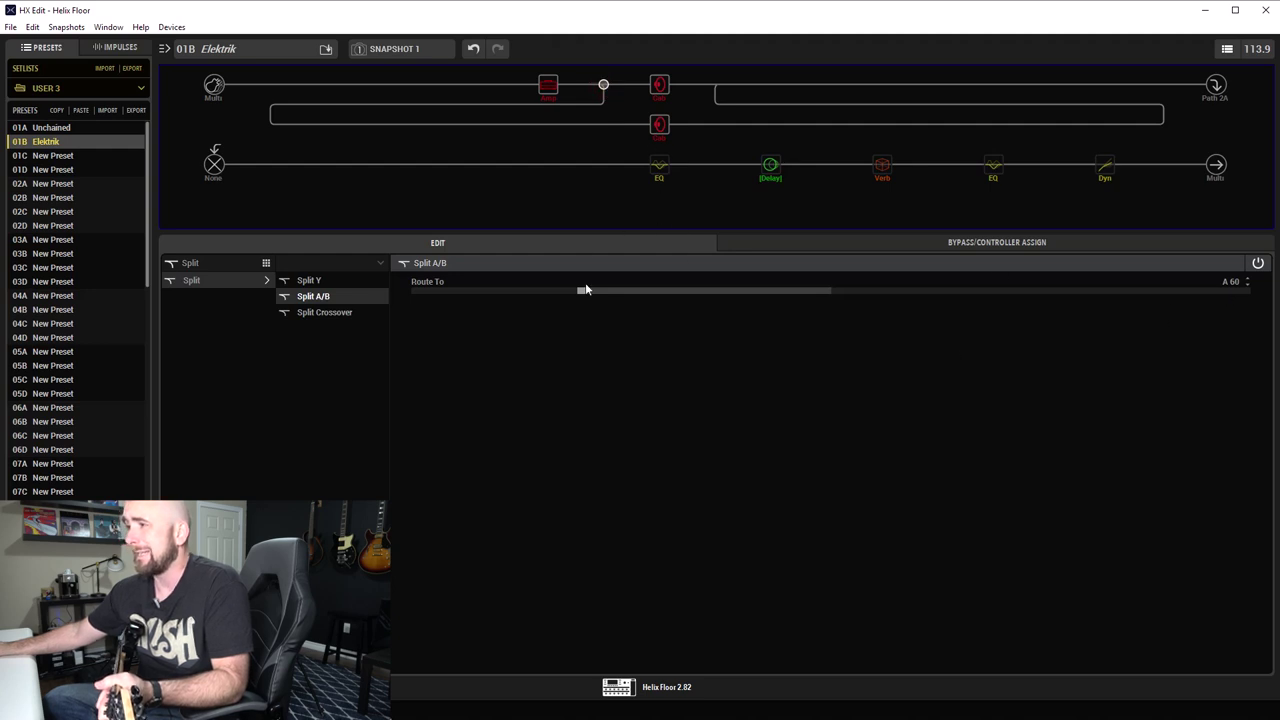
pyautogui.moveTo(583, 290); pyautogui.dragTo(334, 323)
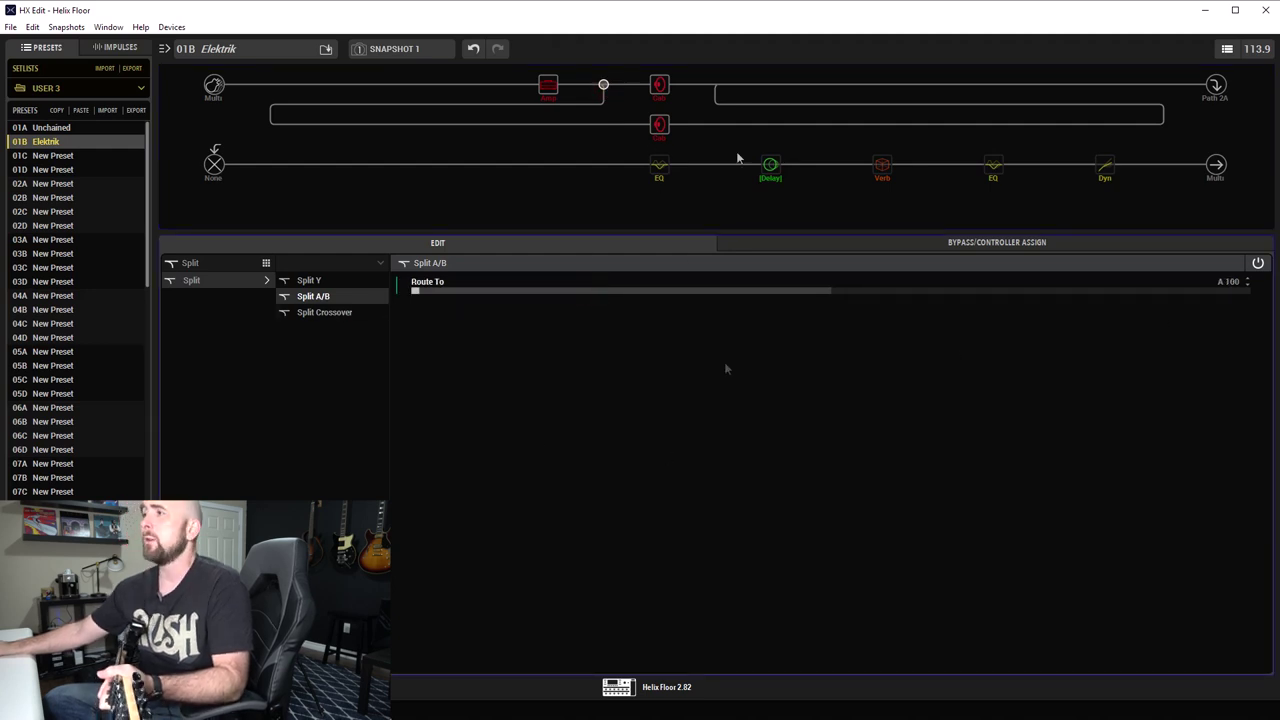
pyautogui.click(652, 102)
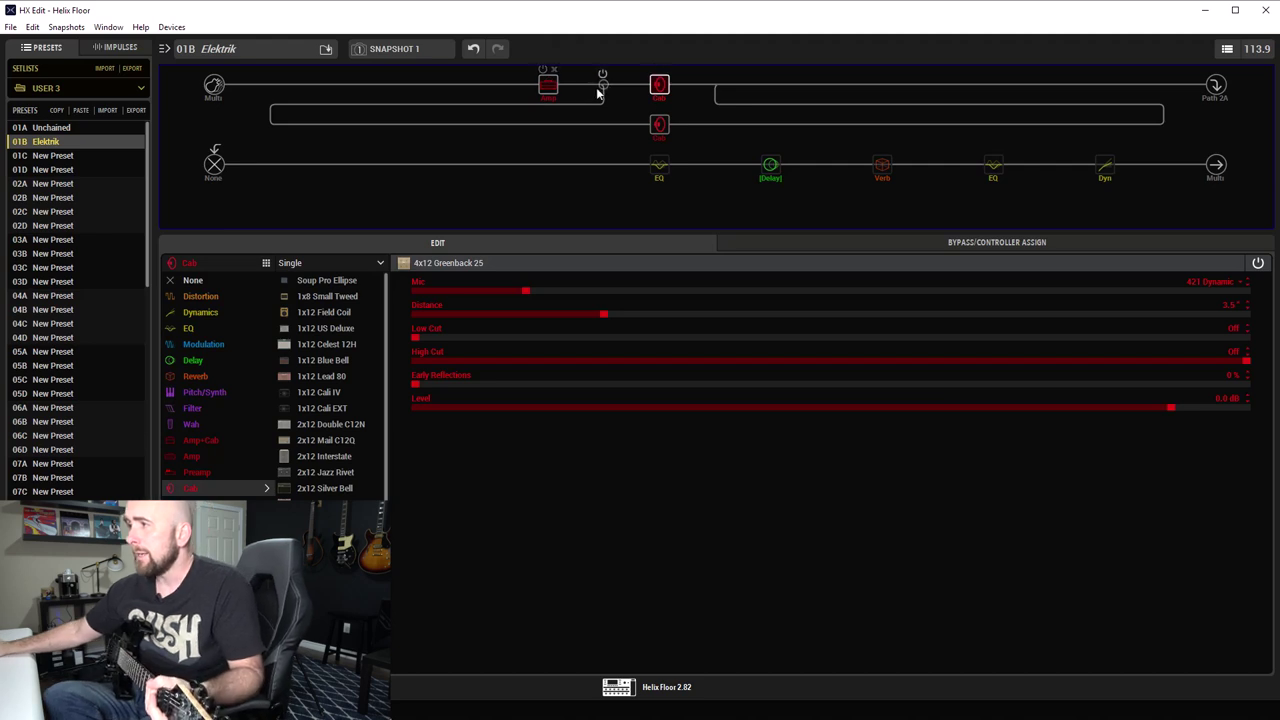
# Set the split's Route To to B 100 and view the lower 121 Ribbon cab
pyautogui.click(604, 86)
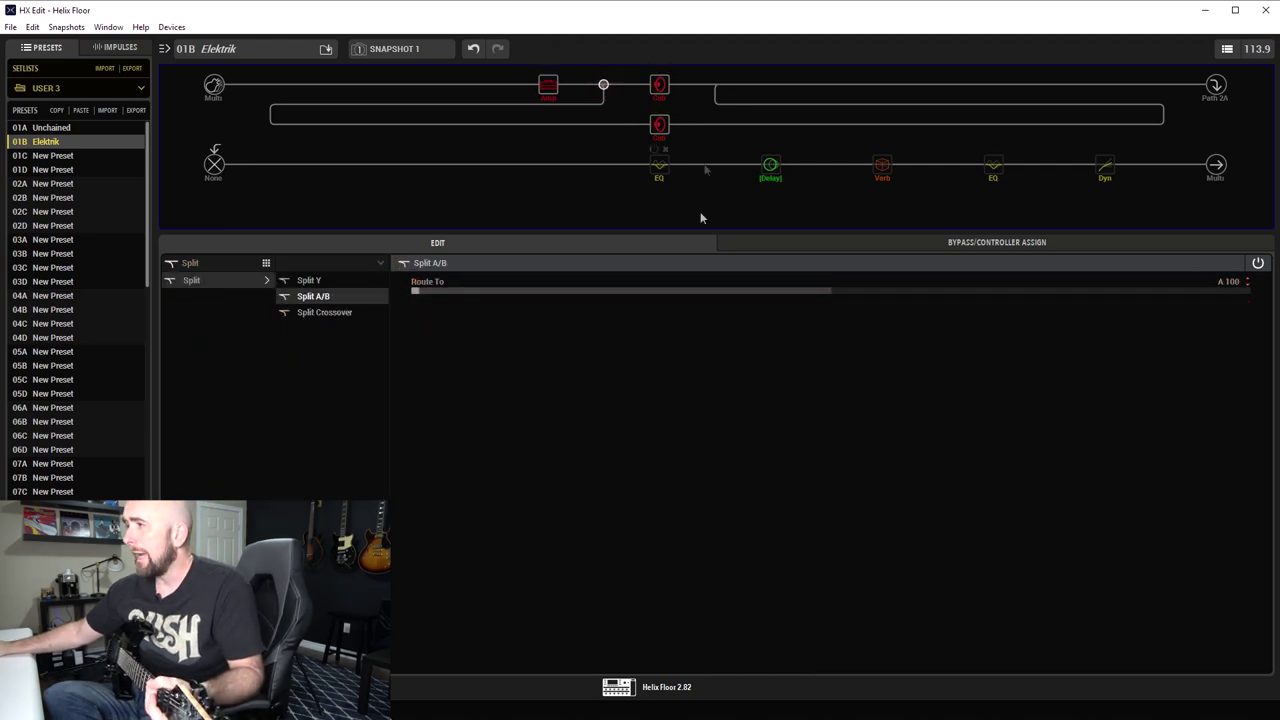
pyautogui.moveTo(832, 289); pyautogui.dragTo(1168, 268)
pyautogui.click(659, 124)
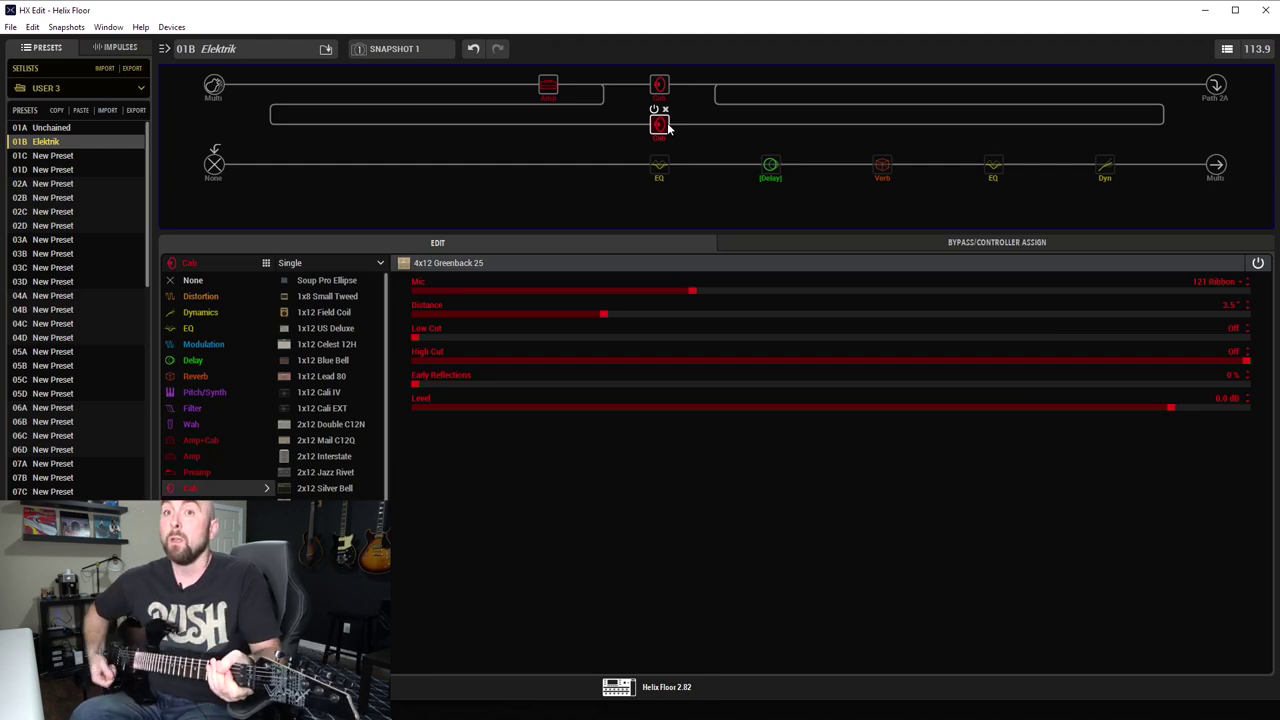
# Return the Split A/B Route To to A 60, feeding both cab paths
pyautogui.click(603, 84)
pyautogui.moveTo(598, 294); pyautogui.dragTo(571, 296)
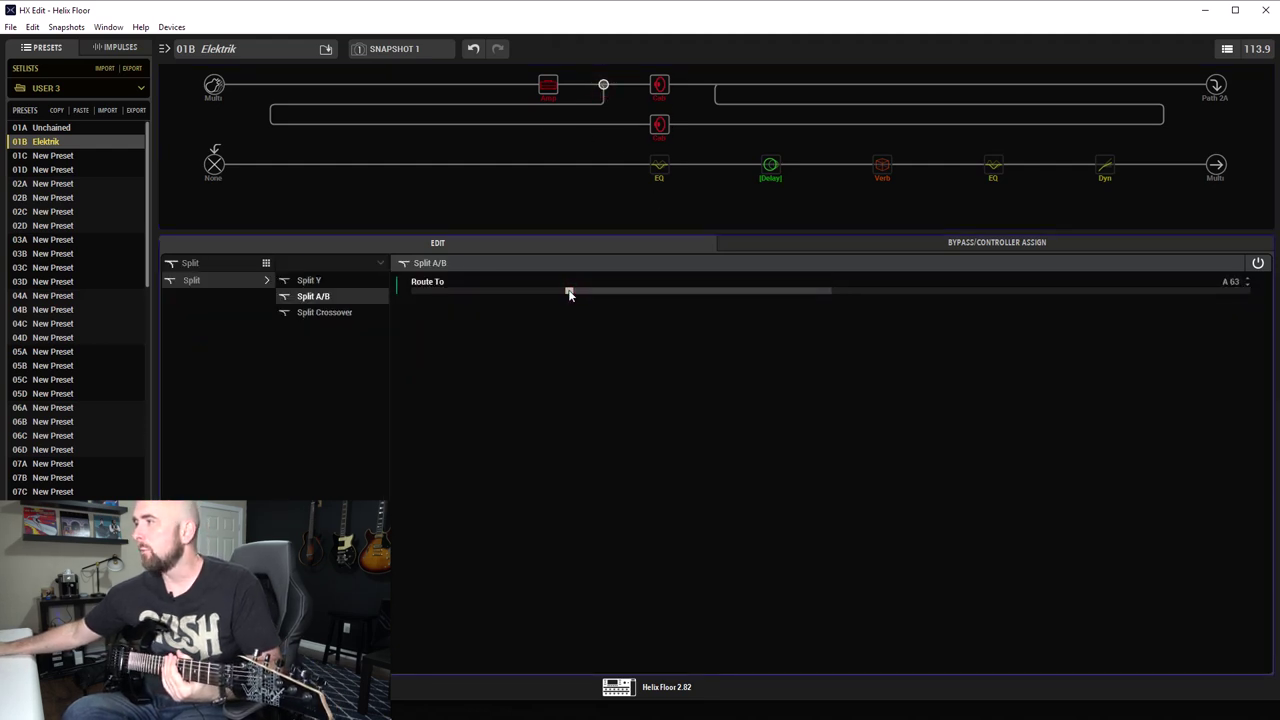
pyautogui.click(574, 290)
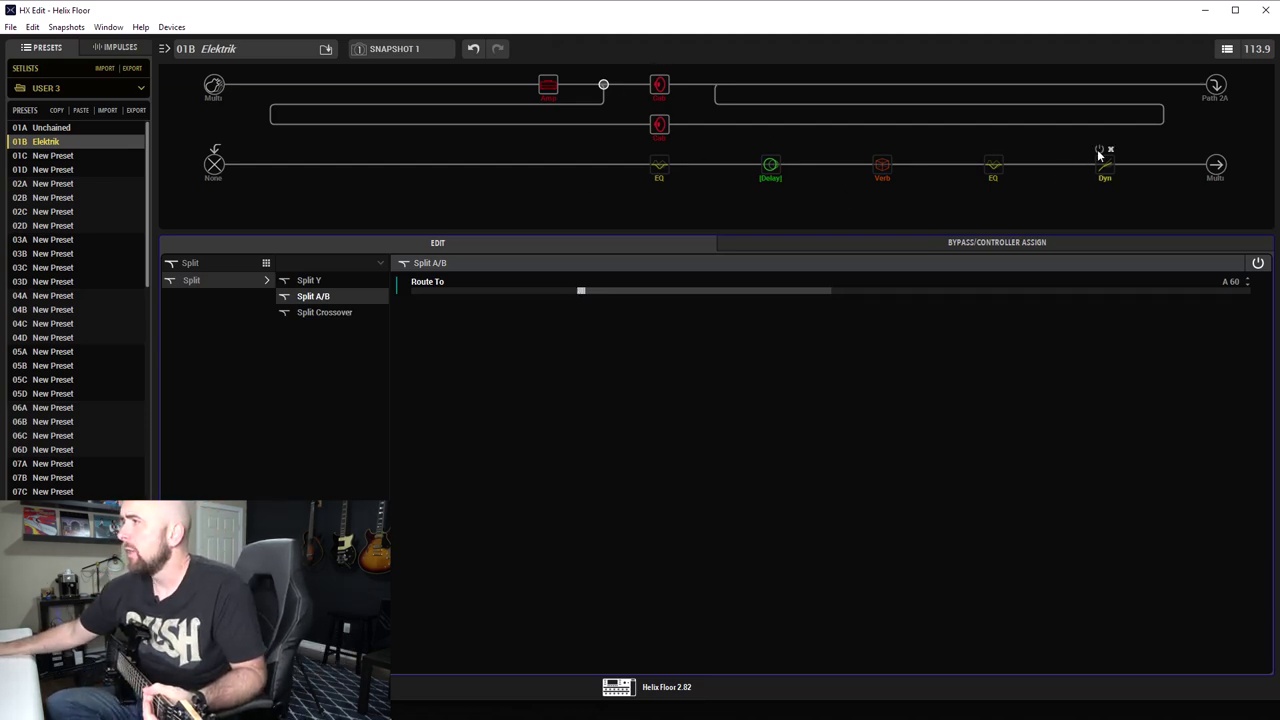
# Re-enable the Dyn compressor and show the Parametric EQ: Low Cut 100 Hz, High Cut 10.0 kHz
pyautogui.click(1097, 149)
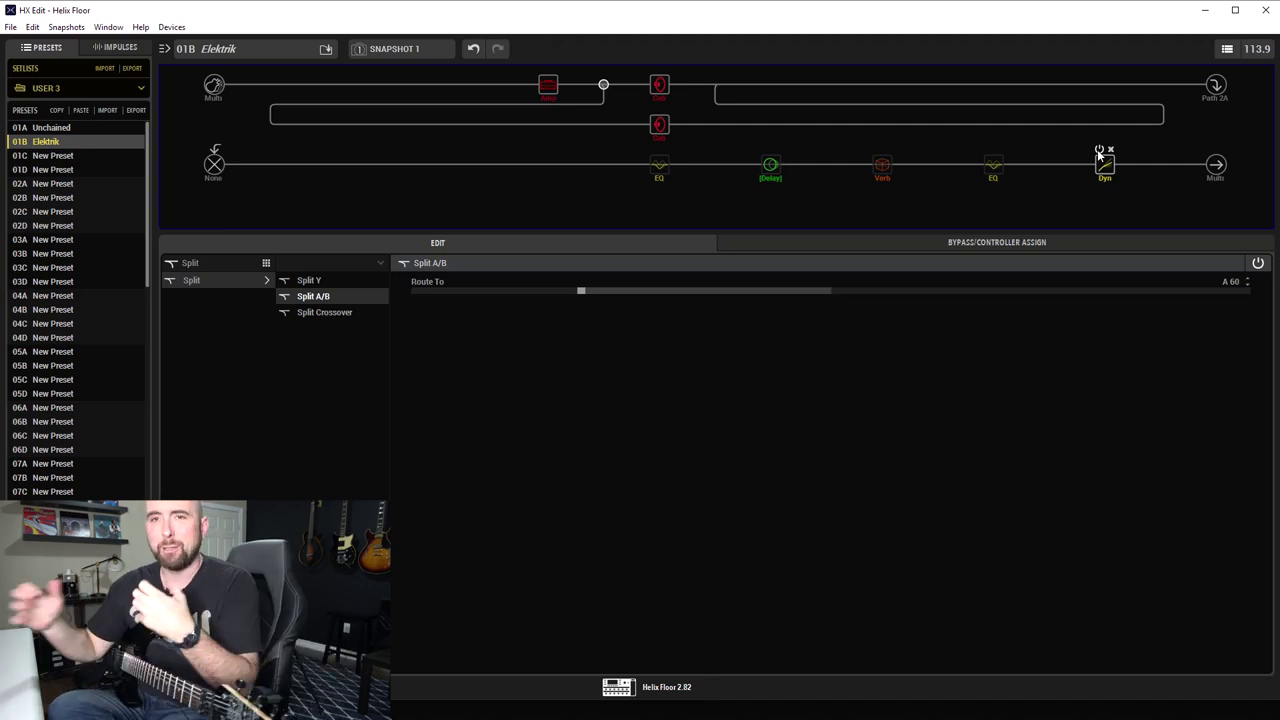
pyautogui.click(991, 162)
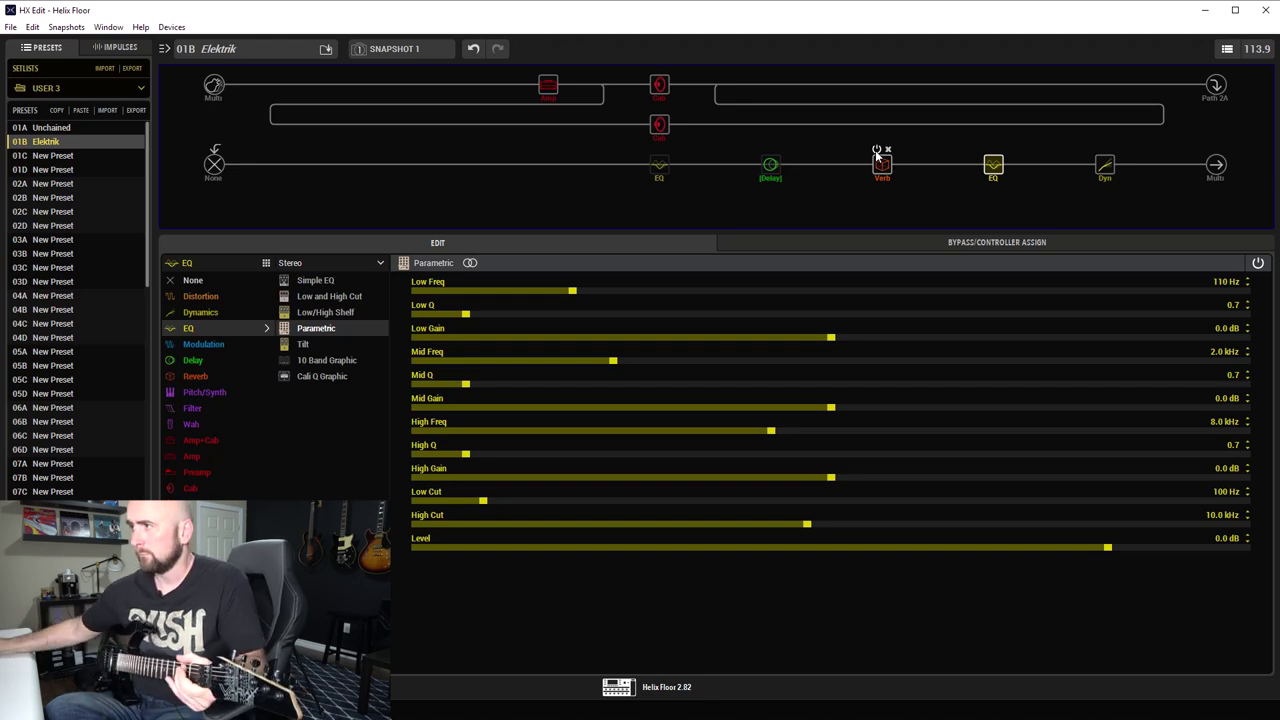
# Re-enable the first Low/High Shelf EQ (−1.0 dB at 650 Hz, +5.0 dB at 2.0 kHz) and the Delay block
pyautogui.click(655, 158)
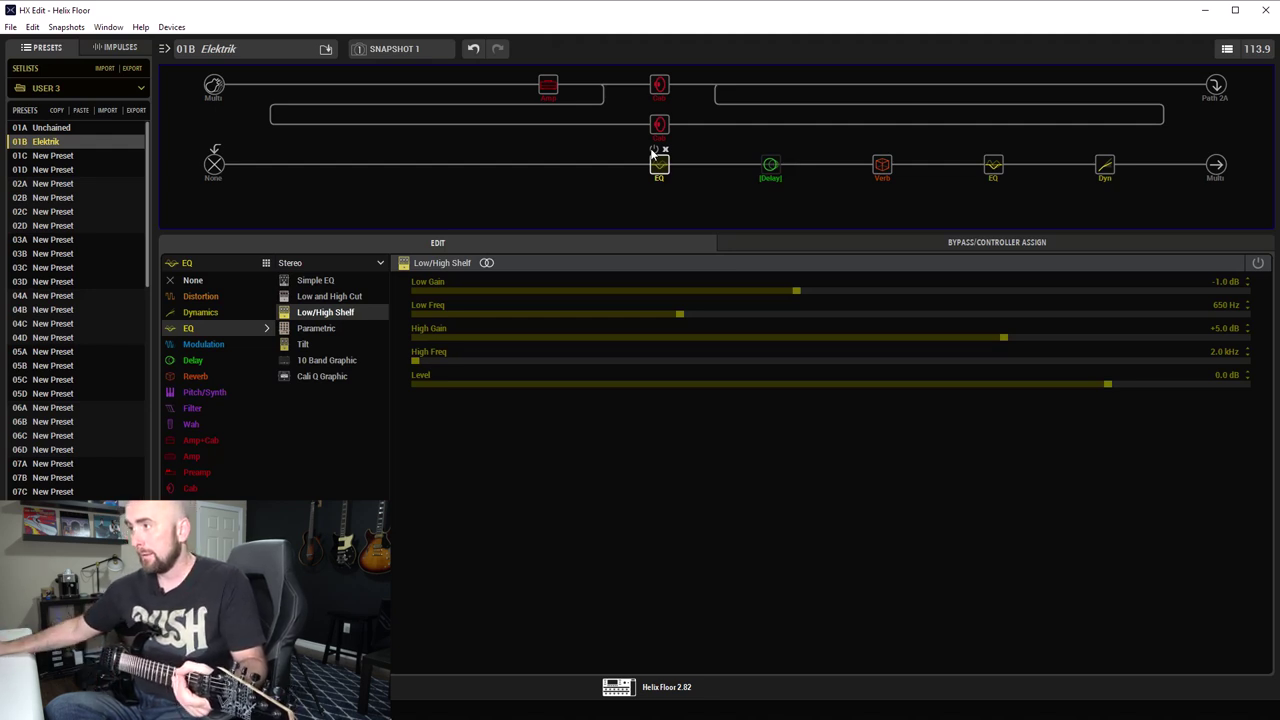
pyautogui.click(652, 150)
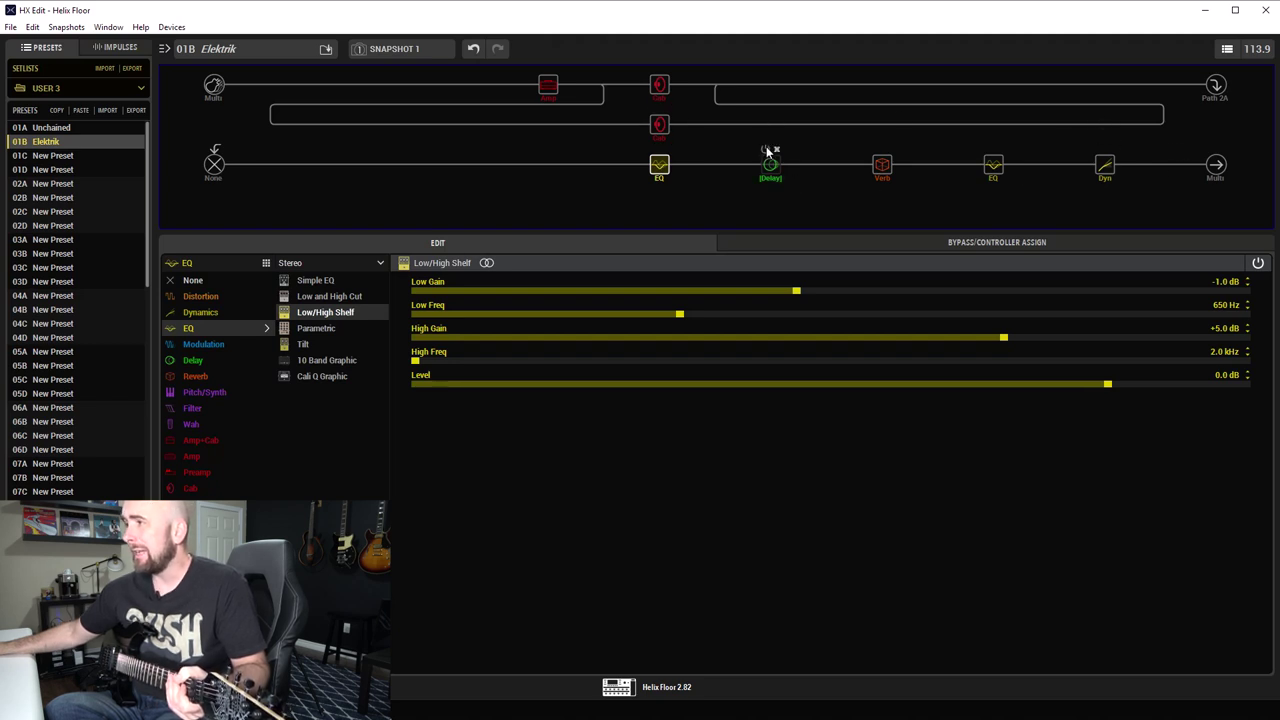
pyautogui.click(766, 149)
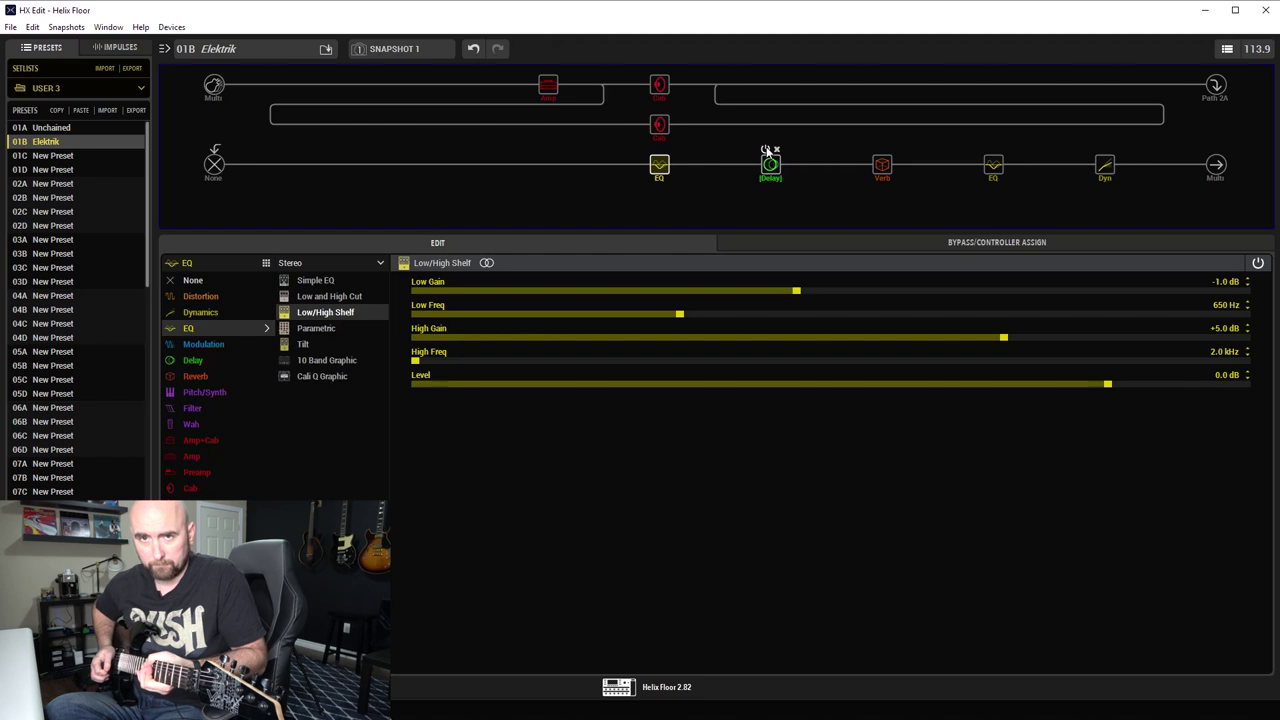